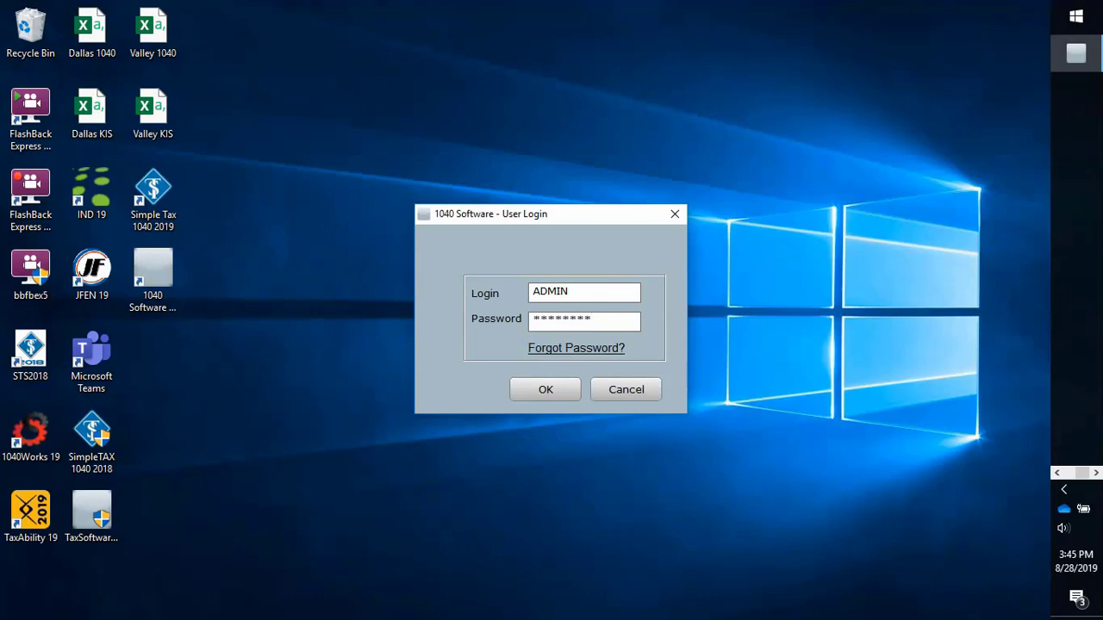
# Step: Log in as ADMIN and open the Office setup's Application Settings
pyautogui.click(536, 396)
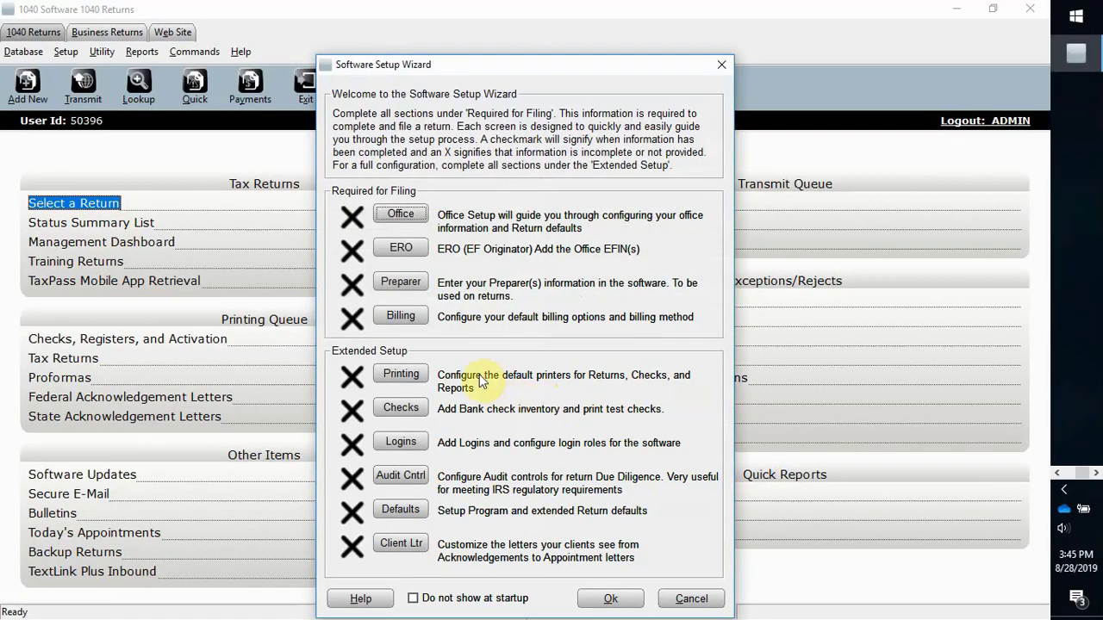
pyautogui.click(403, 219)
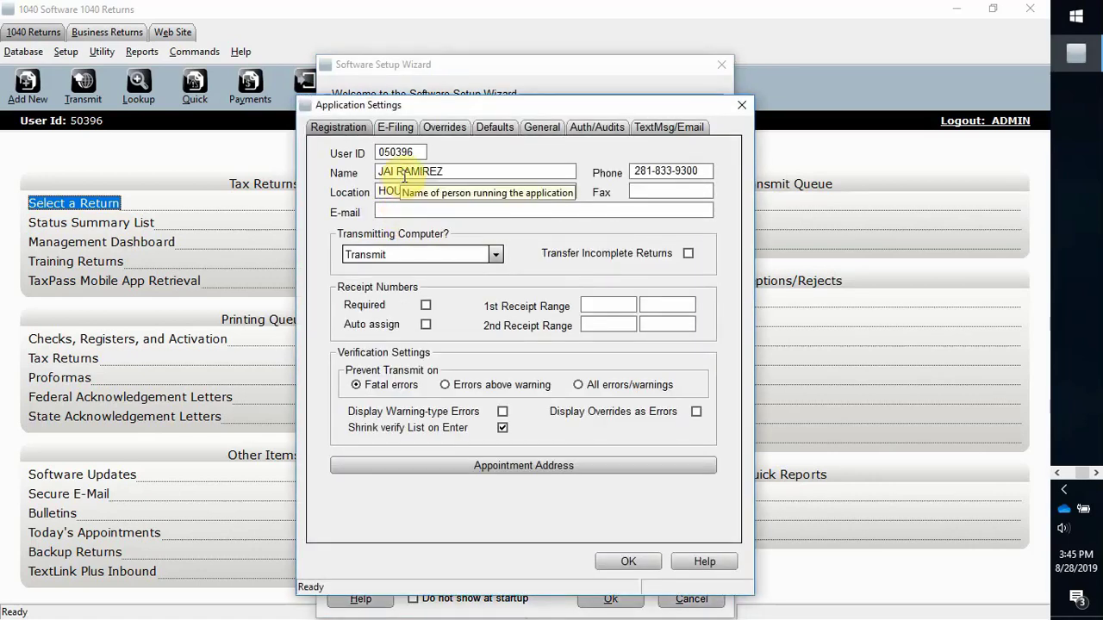
# Step: Add the office e-mail address to the Registration details
pyautogui.click(411, 210)
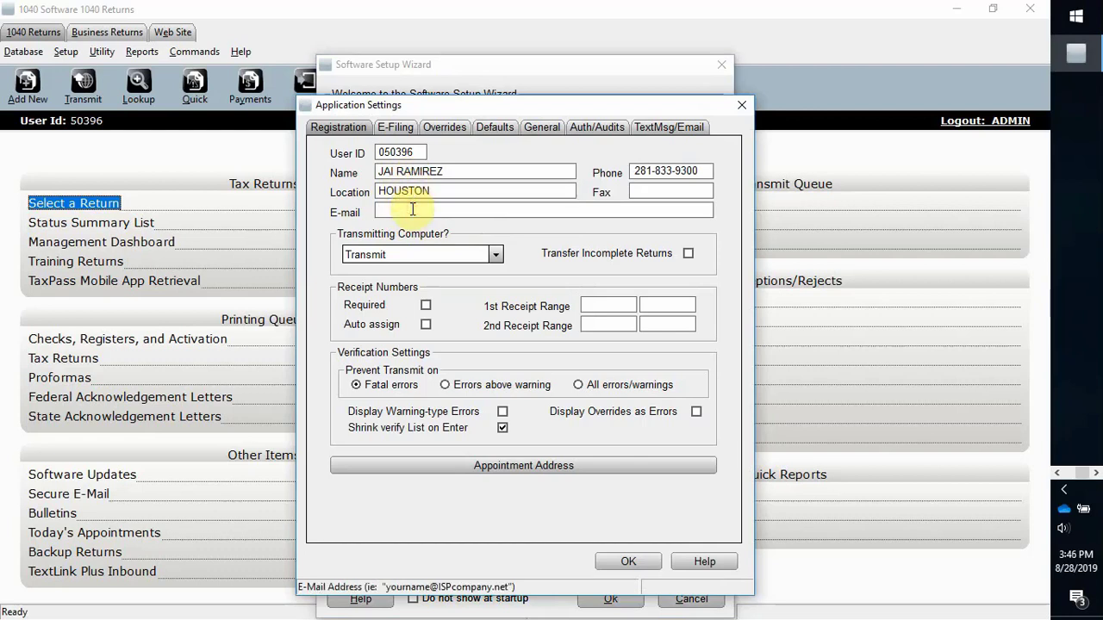
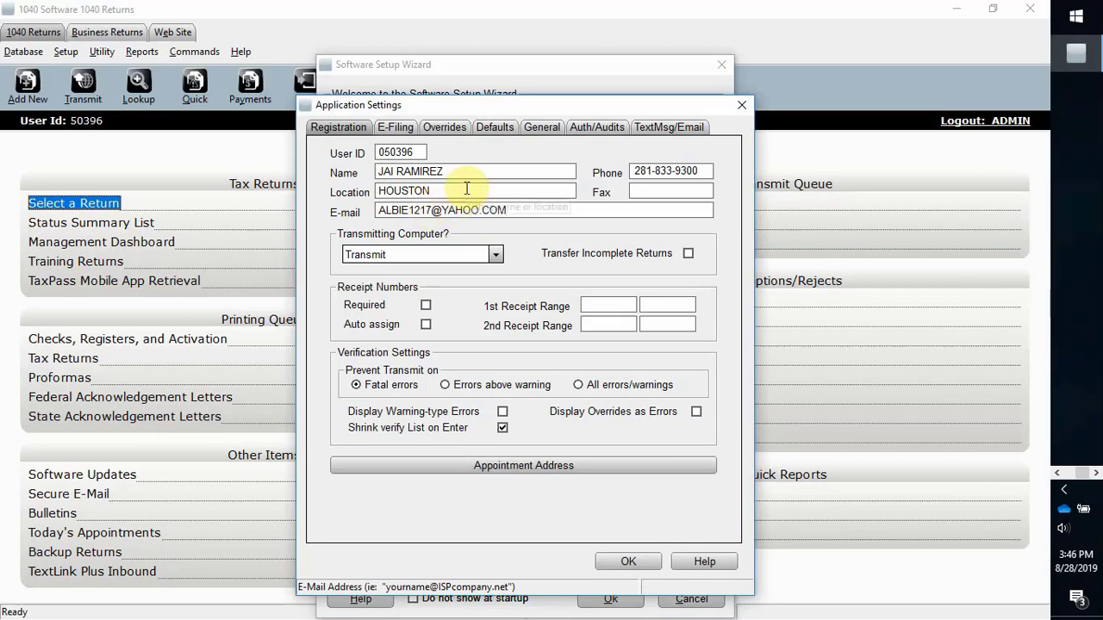
pyautogui.click(402, 127)
pyautogui.click(472, 153)
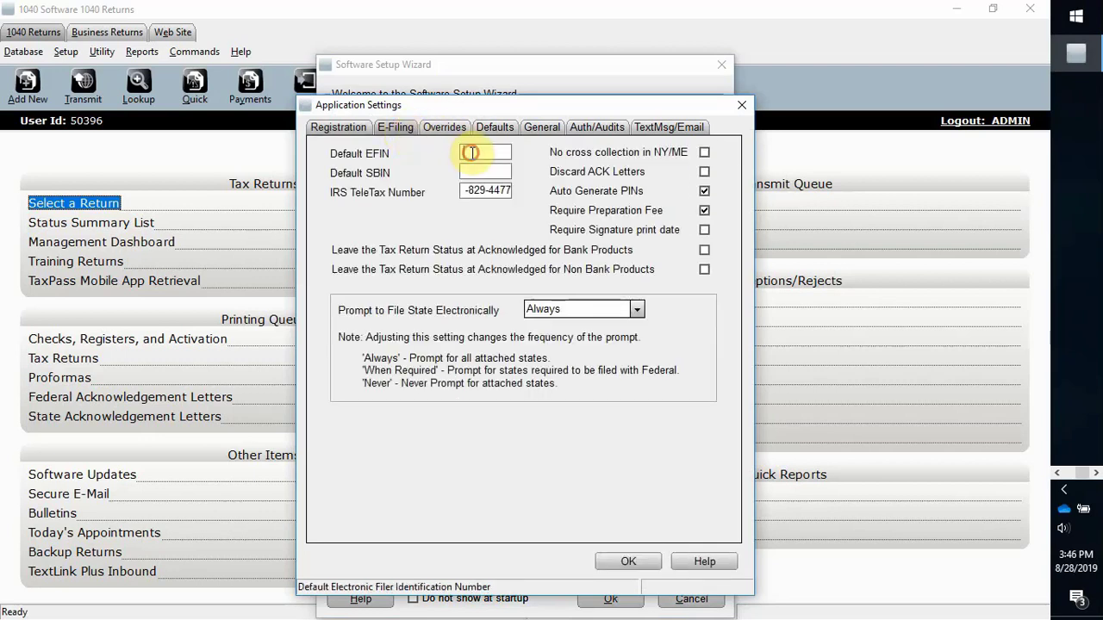
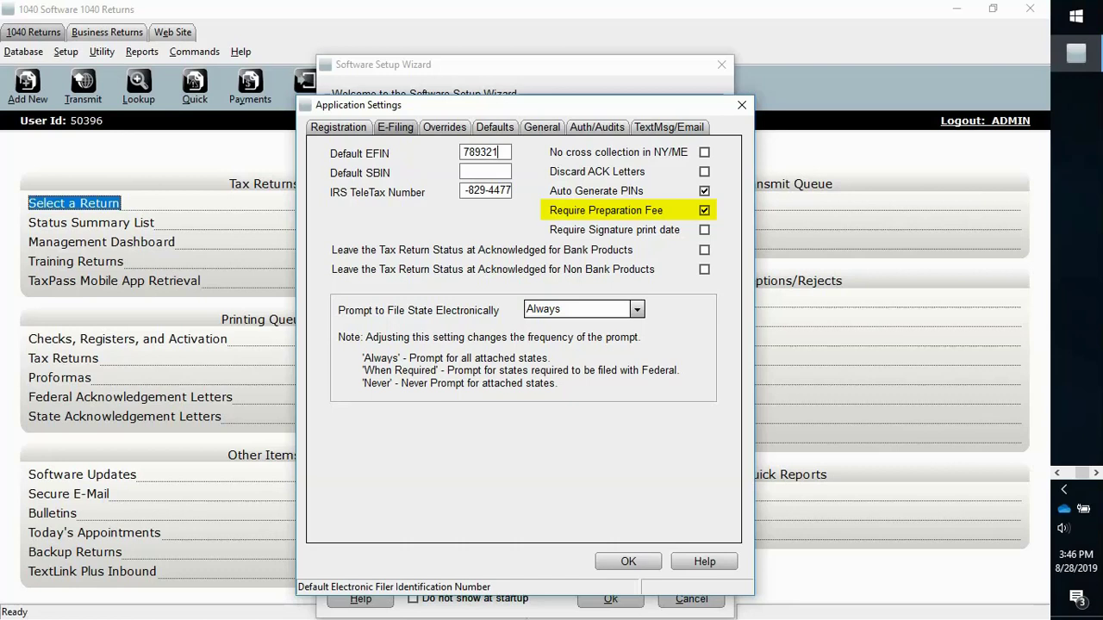
# Step: Fill in the override company name, address, phone and ERO details
pyautogui.click(437, 126)
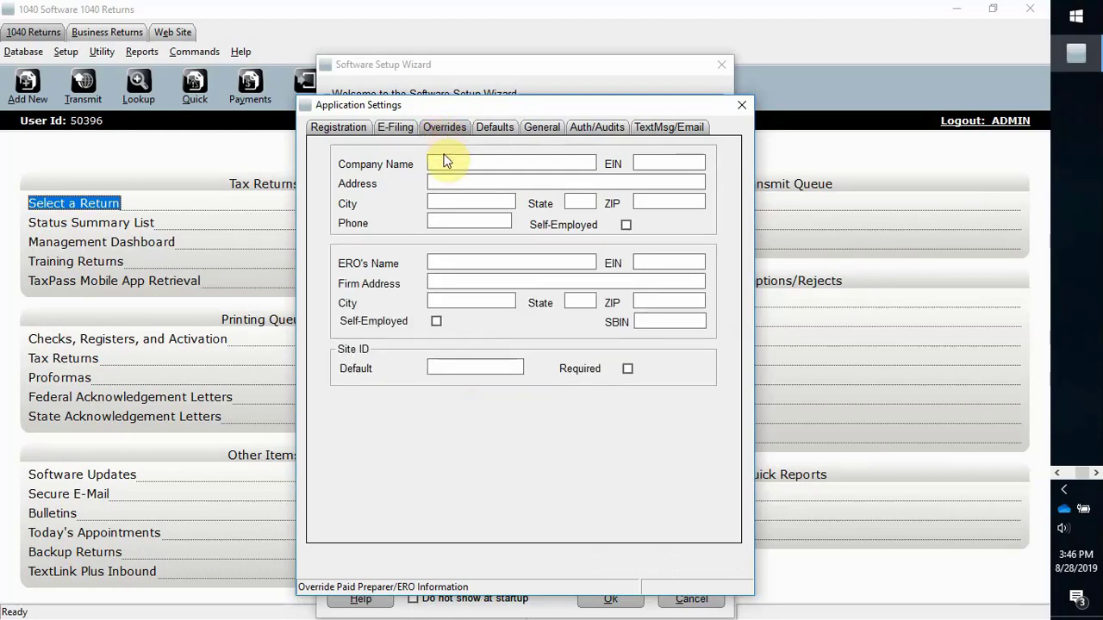
pyautogui.click(447, 166)
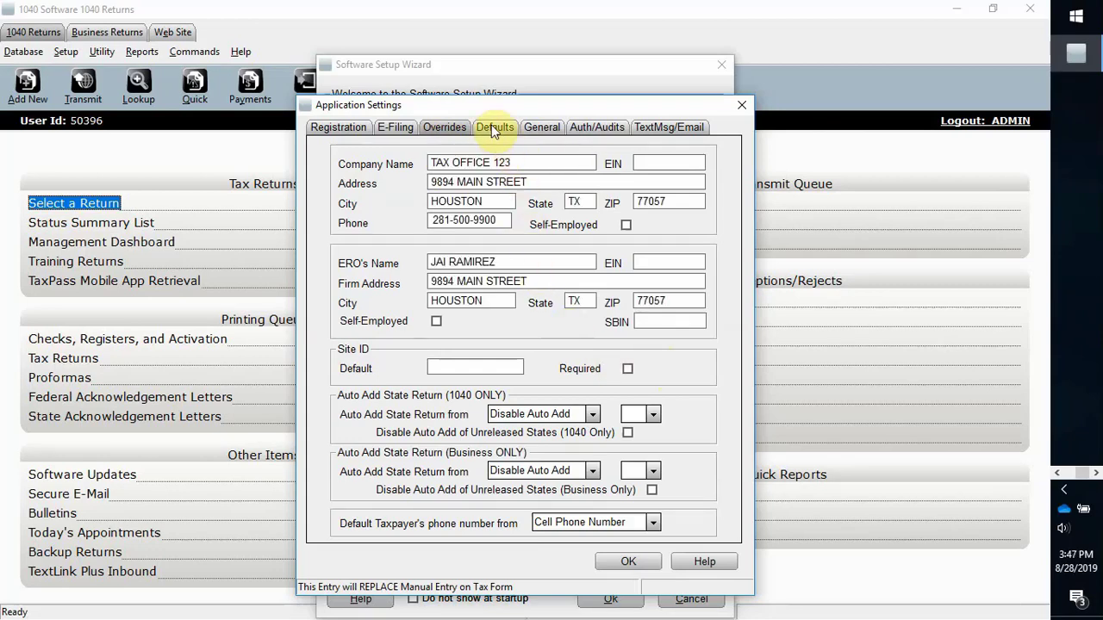
pyautogui.click(494, 129)
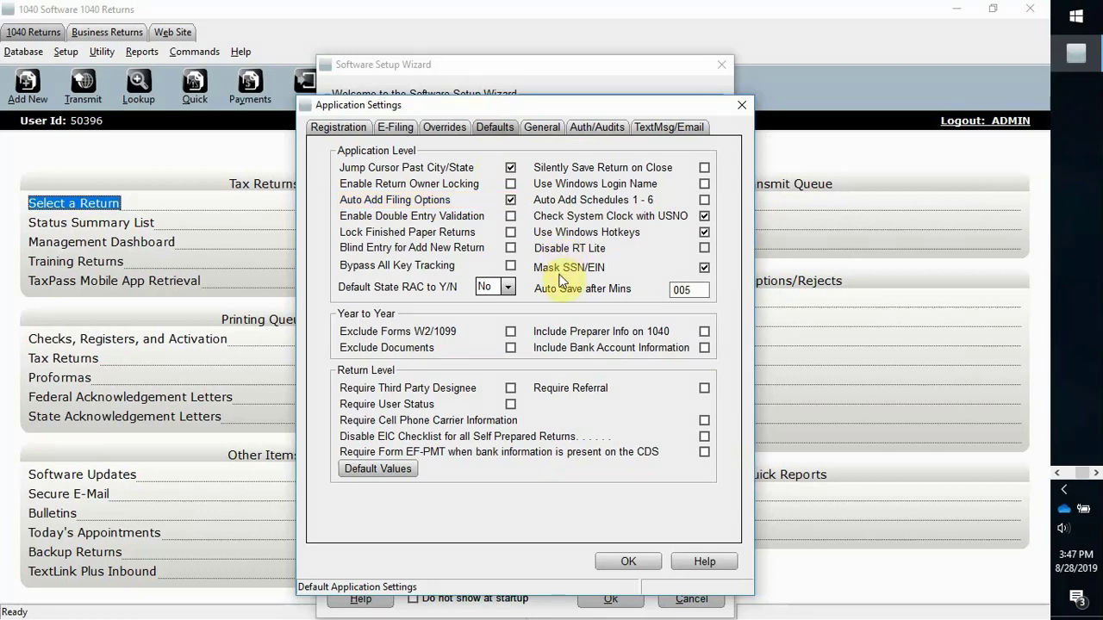
# Step: Review the General and Auth/Audits settings, including the Earned Income Credit checks
pyautogui.click(548, 134)
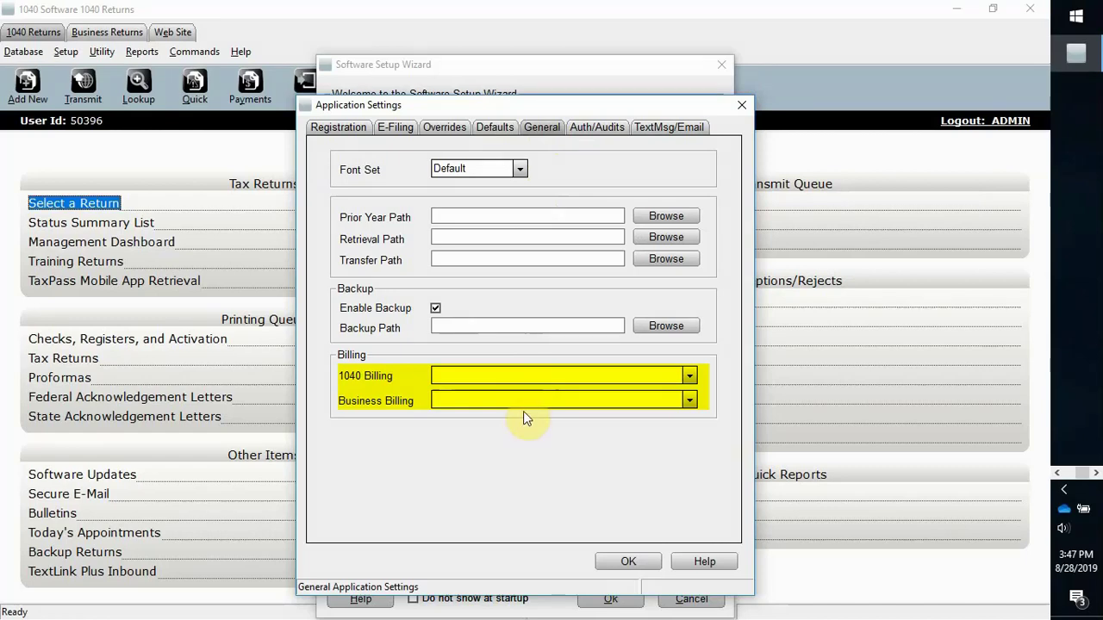
pyautogui.click(600, 131)
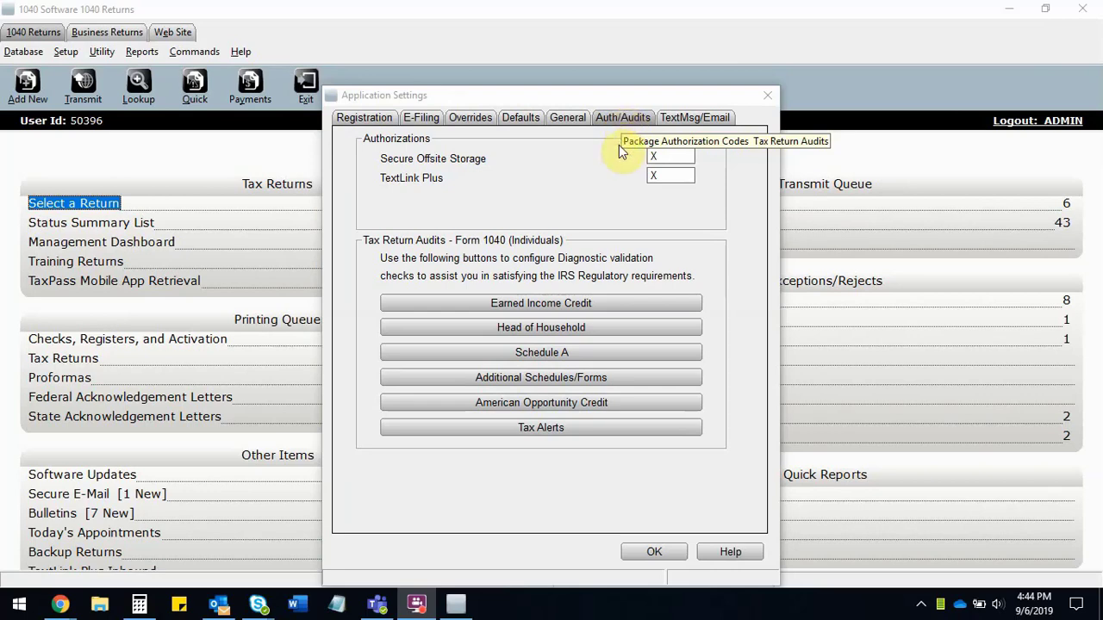
pyautogui.click(576, 301)
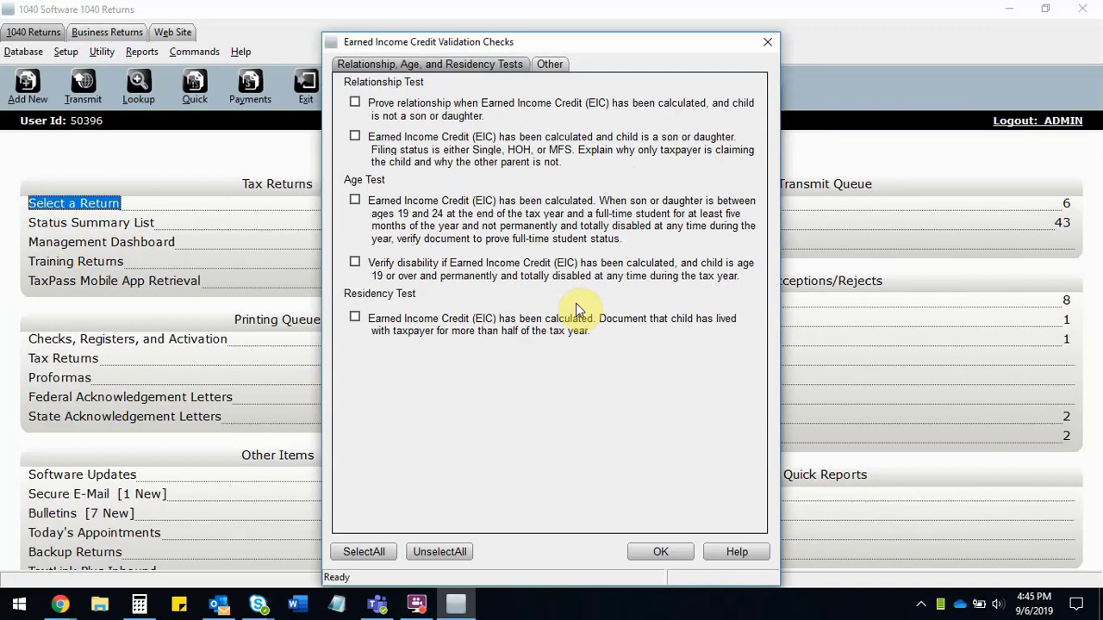
pyautogui.click(641, 551)
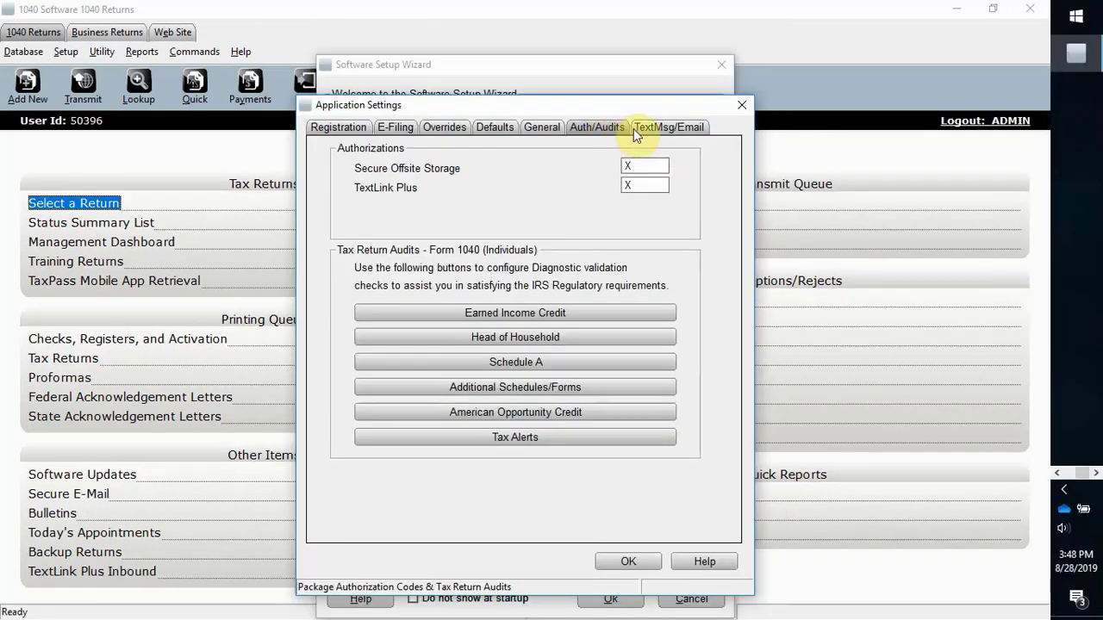
pyautogui.click(657, 128)
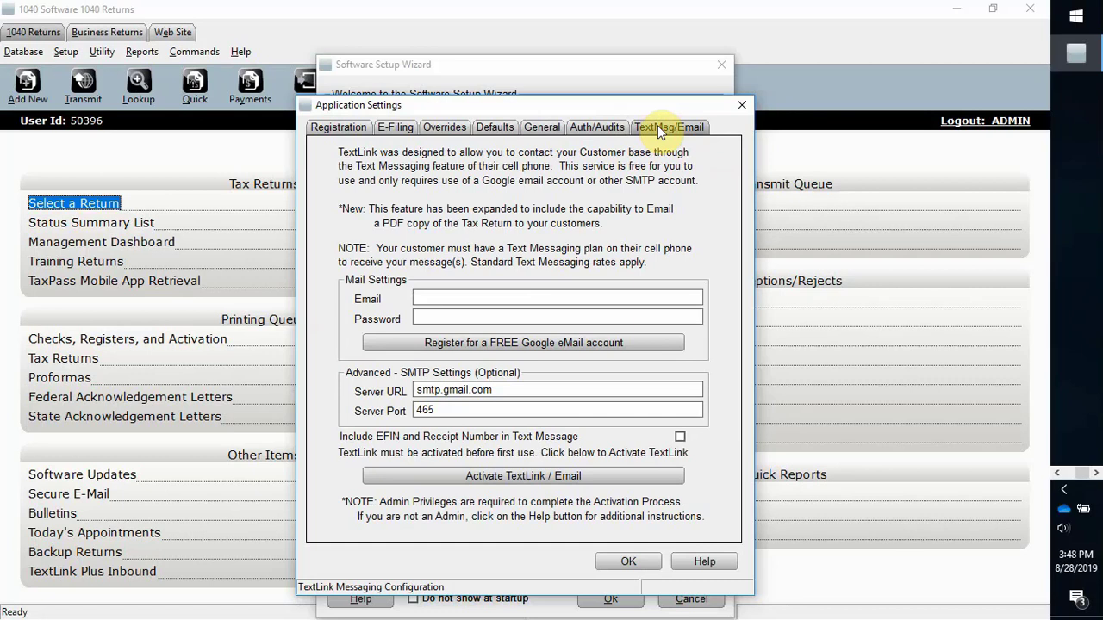
# Step: Save a Gmail account and its password for TextLink mail and close Application Settings
pyautogui.click(559, 297)
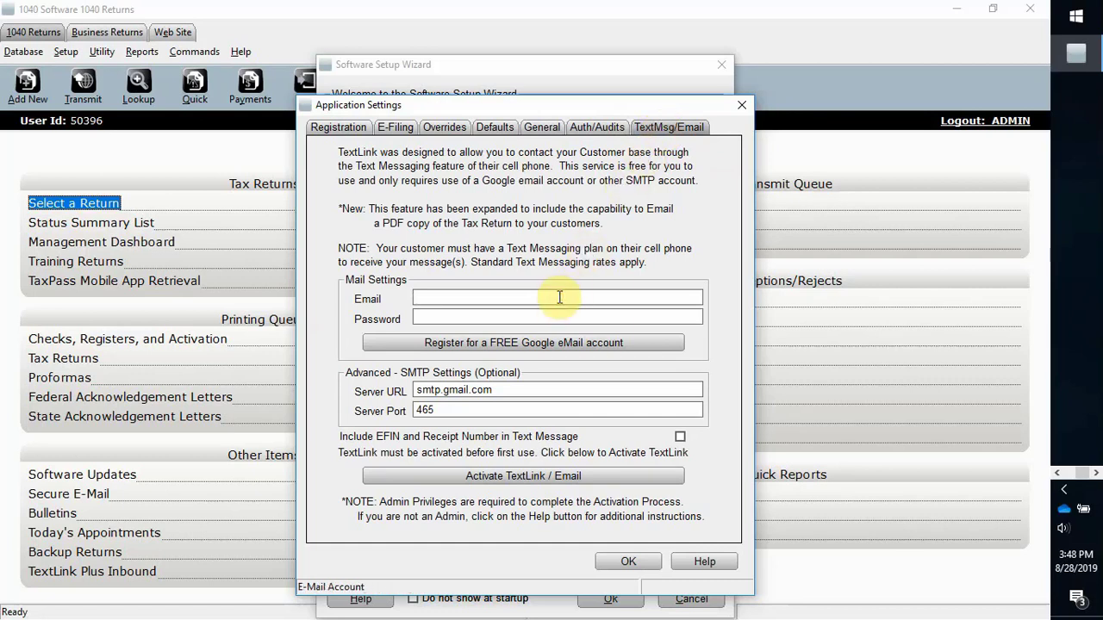
pyautogui.write('YOUREMAIL')
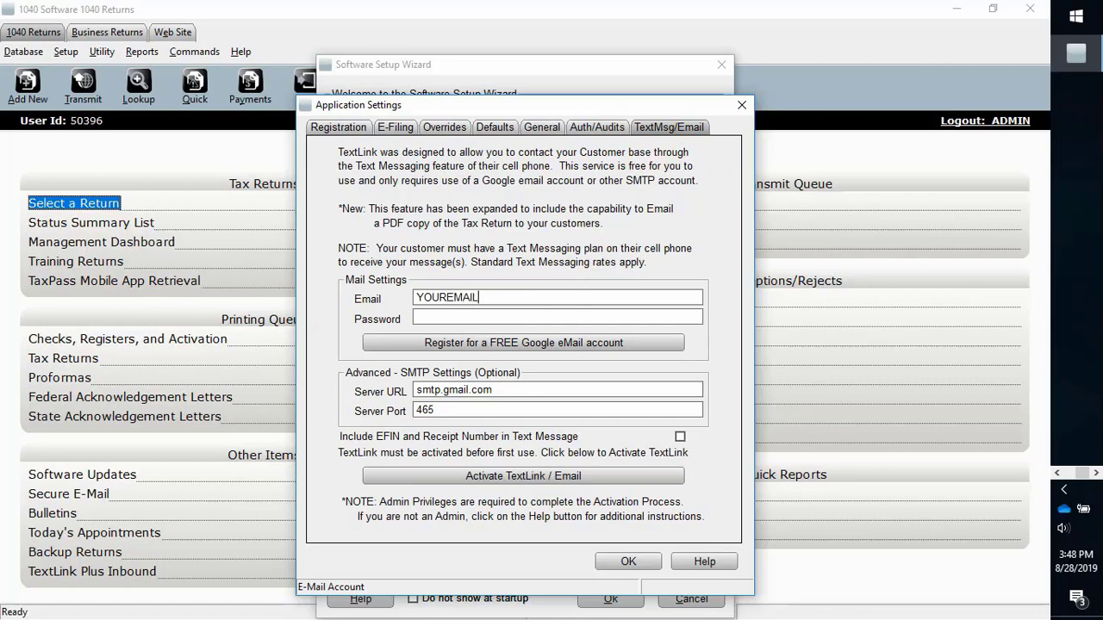
pyautogui.write('@GMAIL.')
pyautogui.write('COM')
pyautogui.press('Tab')
pyautogui.write('*********')
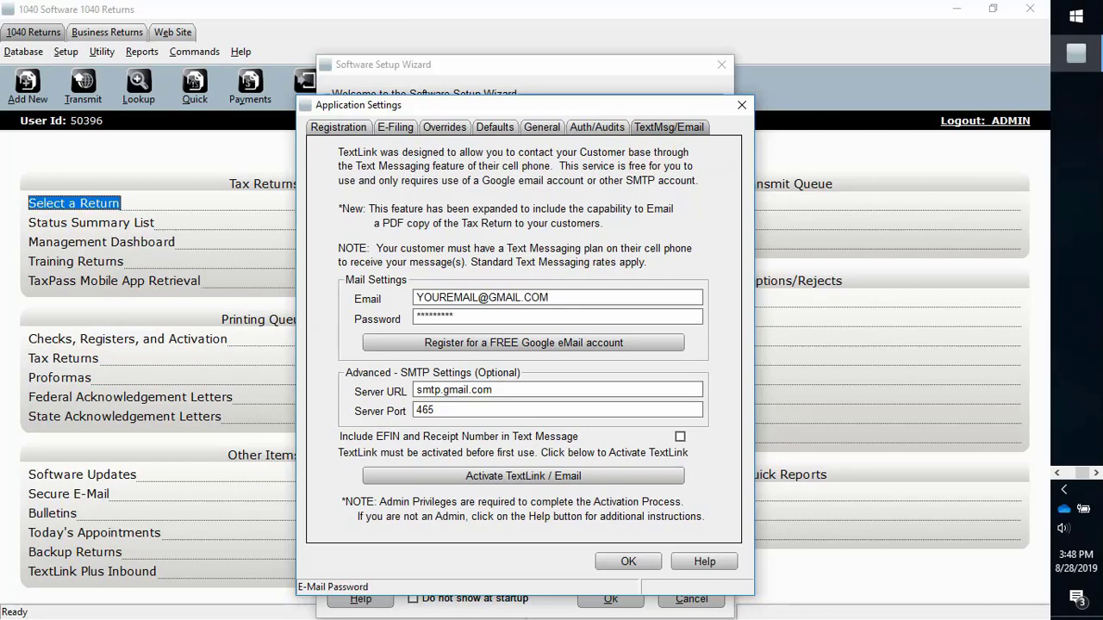
pyautogui.click(629, 563)
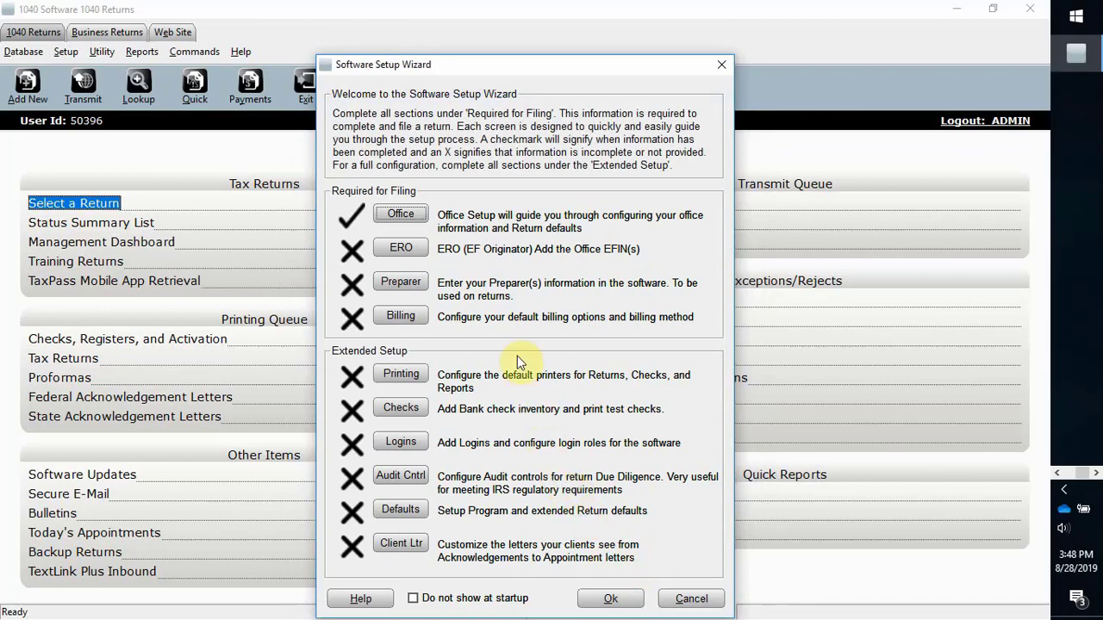
pyautogui.click(418, 254)
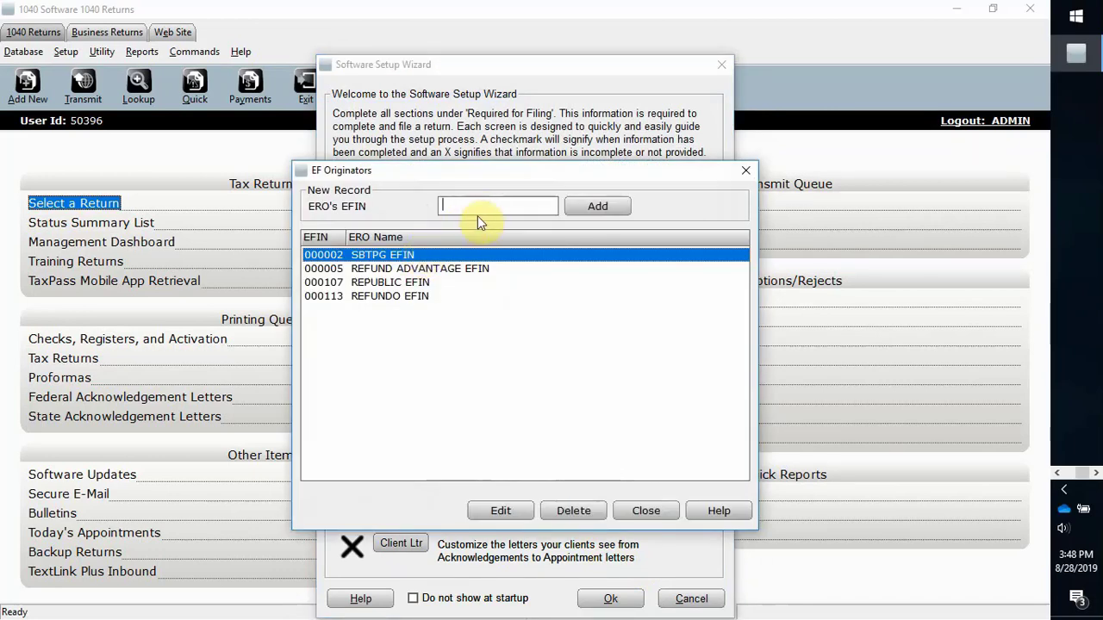
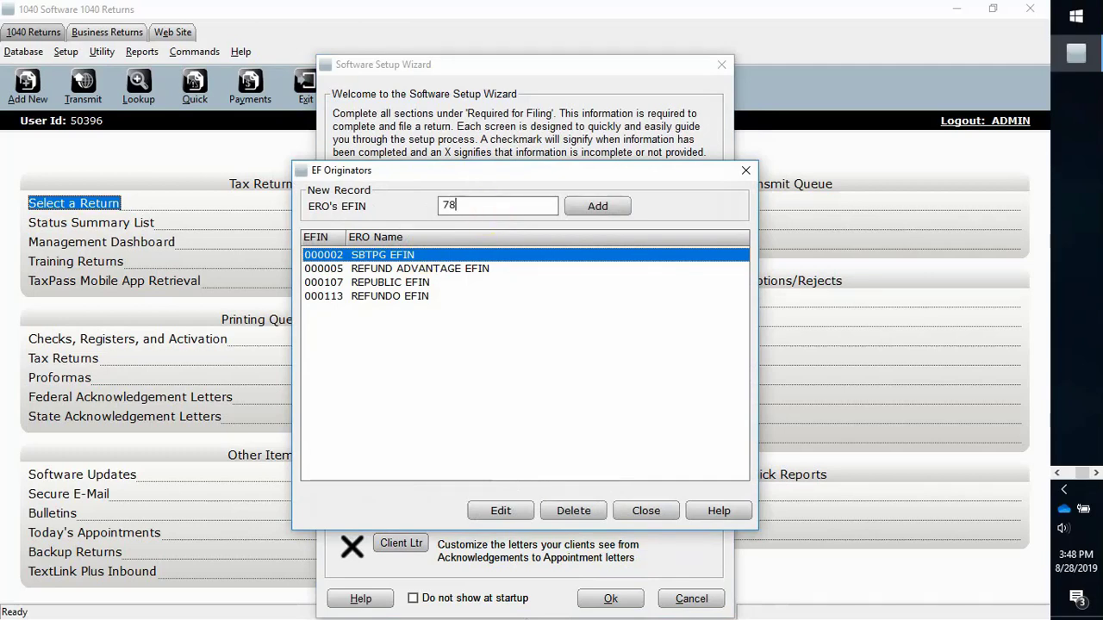
pyautogui.click(586, 205)
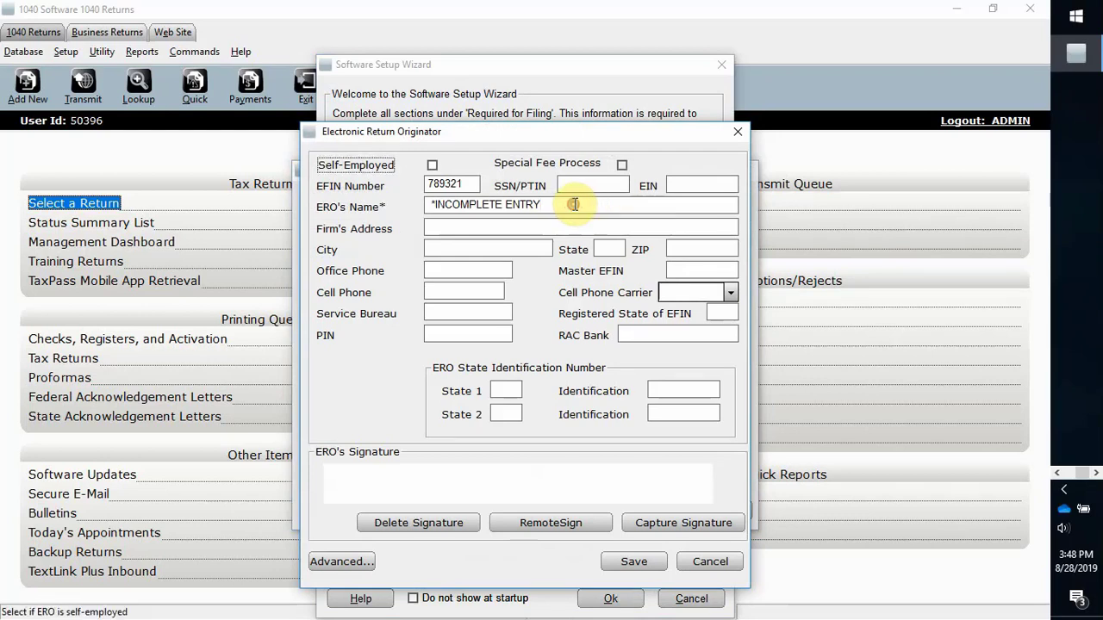
# Step: Clear the placeholder ERO name, set a default Form 8879 PIN, and save the record
pyautogui.click(574, 204)
pyautogui.press('BackSpace')
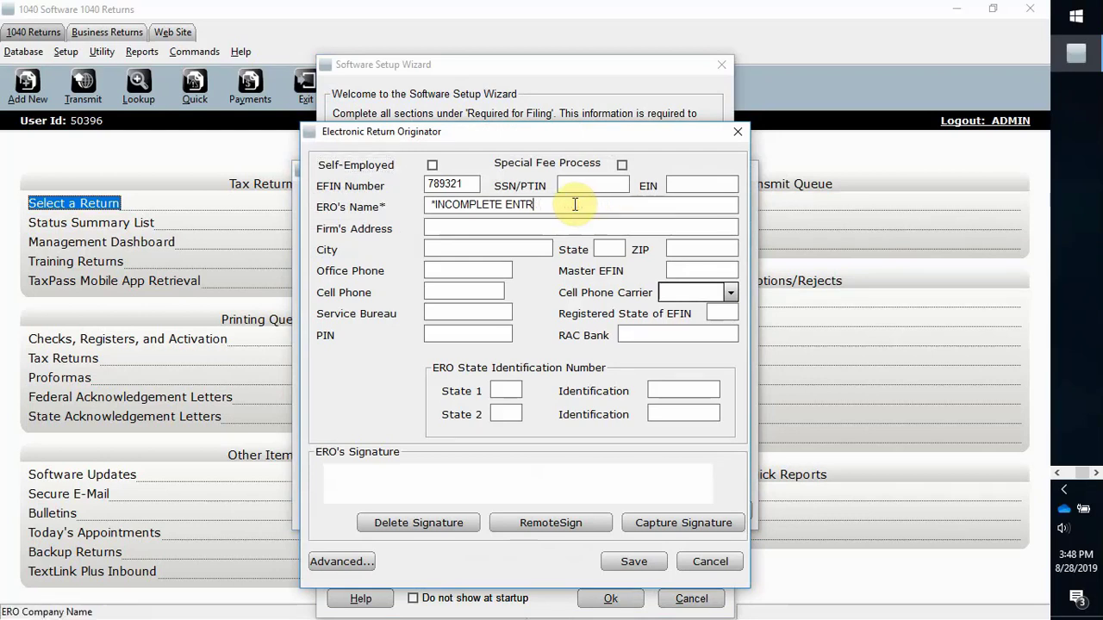
pyautogui.press('BackSpace')
pyautogui.press('BackSpace')
pyautogui.press('BackSpace')
pyautogui.press('BackSpace')
pyautogui.press('BackSpace')
pyautogui.press('BackSpace')
pyautogui.press('BackSpace')
pyautogui.press('BackSpace')
pyautogui.press('BackSpace')
pyautogui.press('BackSpace')
pyautogui.press('BackSpace')
pyautogui.press('BackSpace')
pyautogui.press('BackSpace')
pyautogui.press('BackSpace')
pyautogui.press('BackSpace')
pyautogui.press('BackSpace')
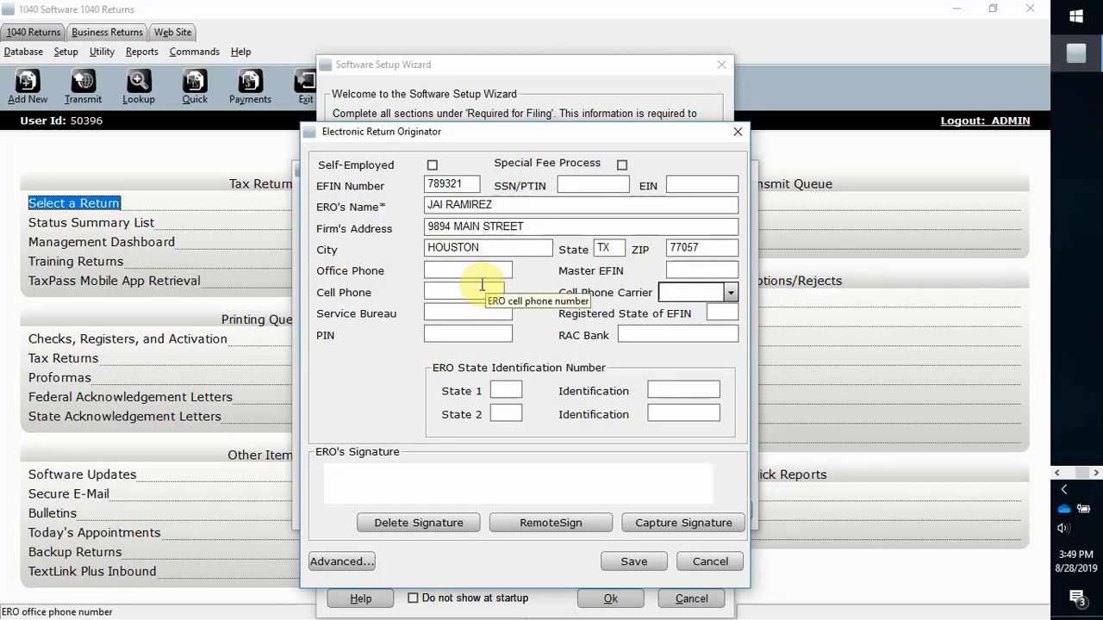
pyautogui.click(462, 333)
pyautogui.write('1')
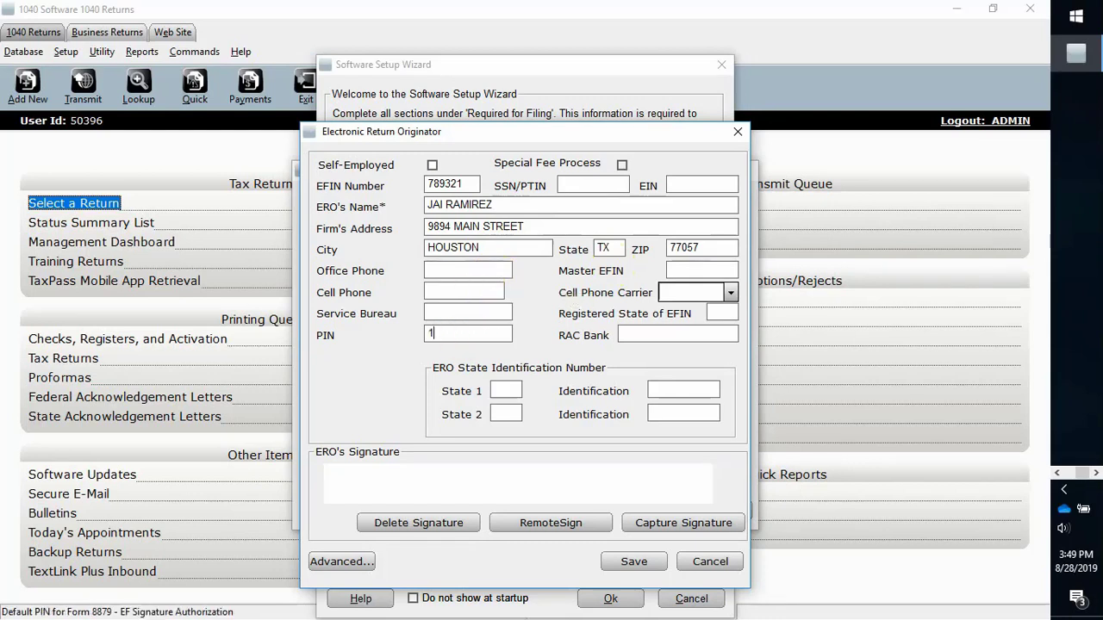
pyautogui.write('2345')
pyautogui.click(628, 561)
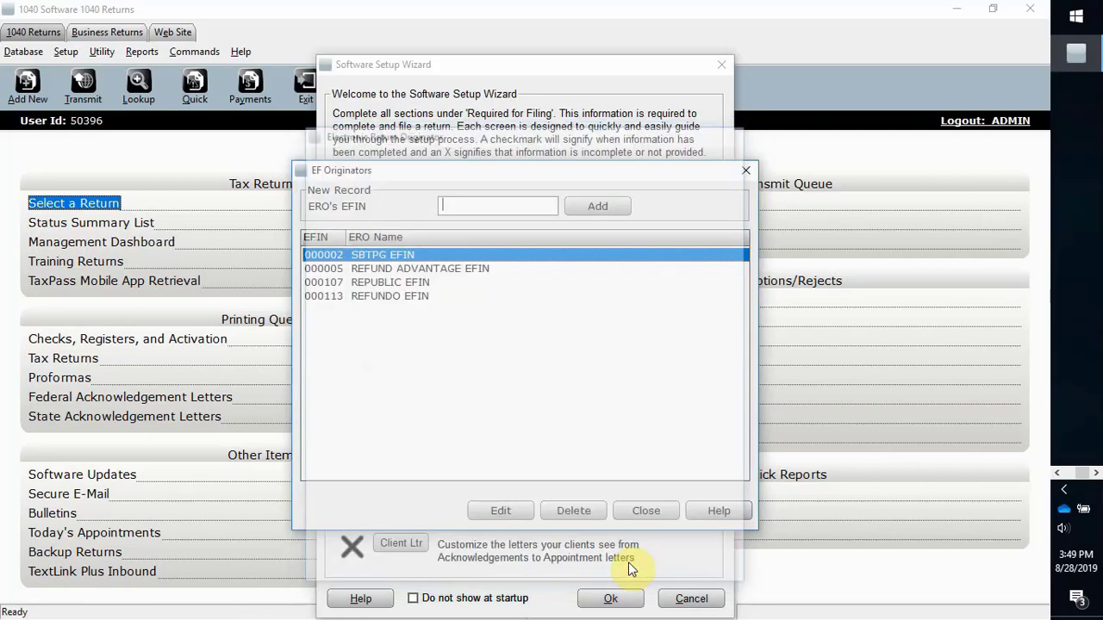
pyautogui.click(647, 512)
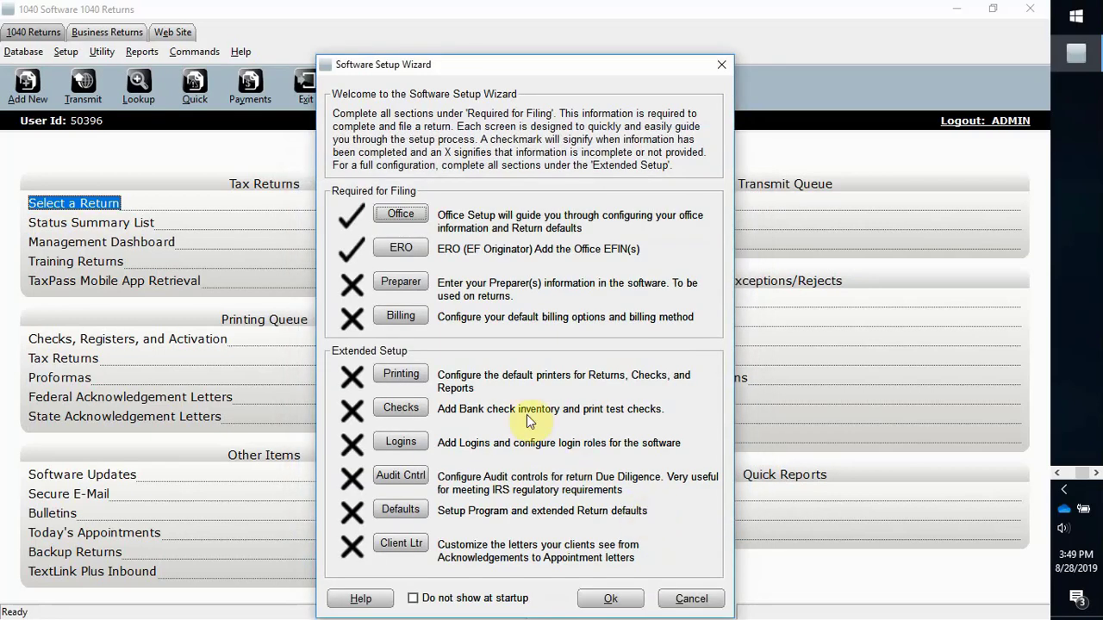
# Step: Add a new paid preparer with ID 123
pyautogui.click(406, 290)
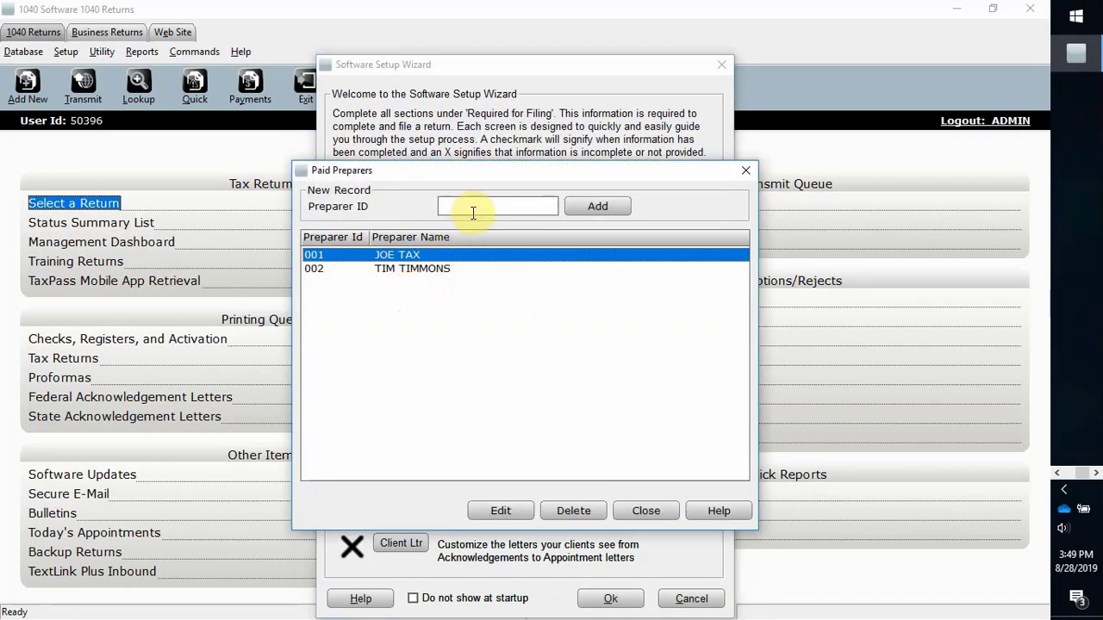
pyautogui.click(474, 210)
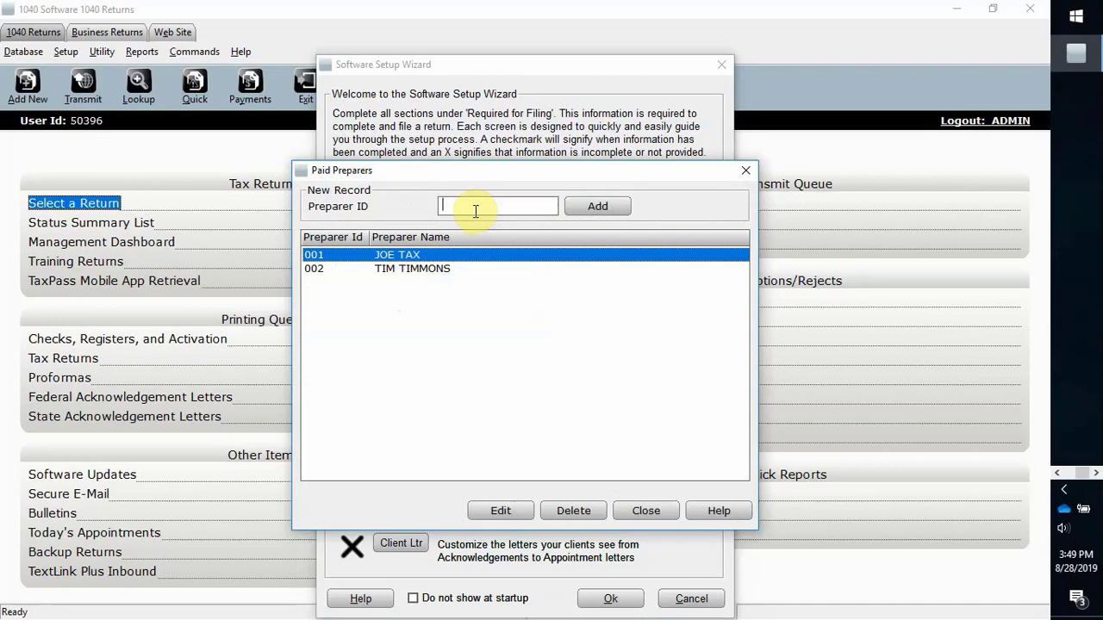
pyautogui.write('123')
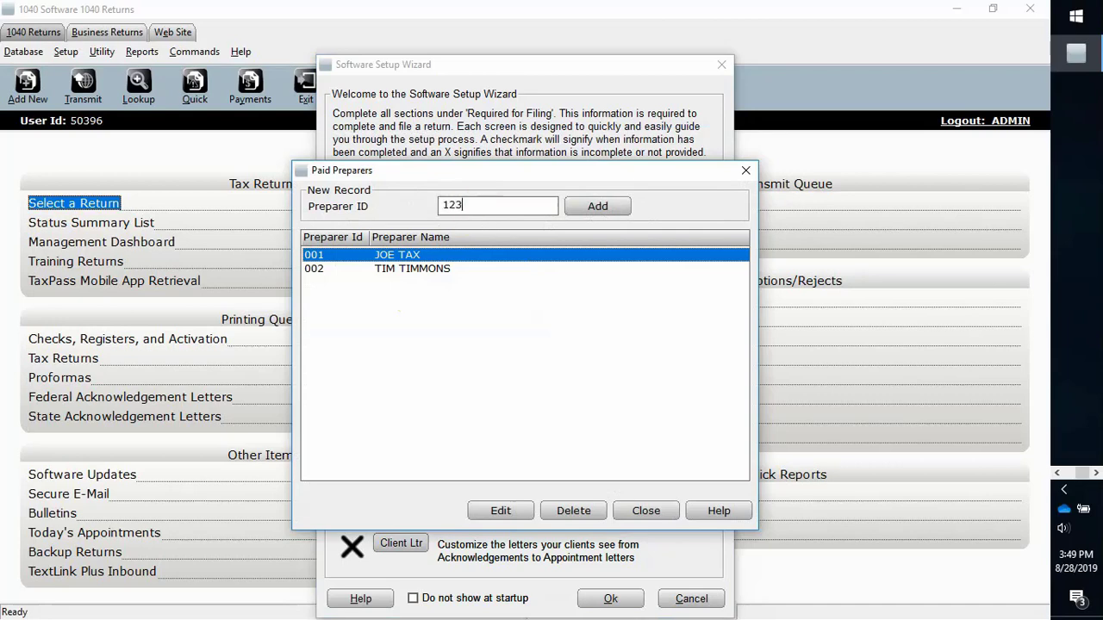
pyautogui.click(597, 206)
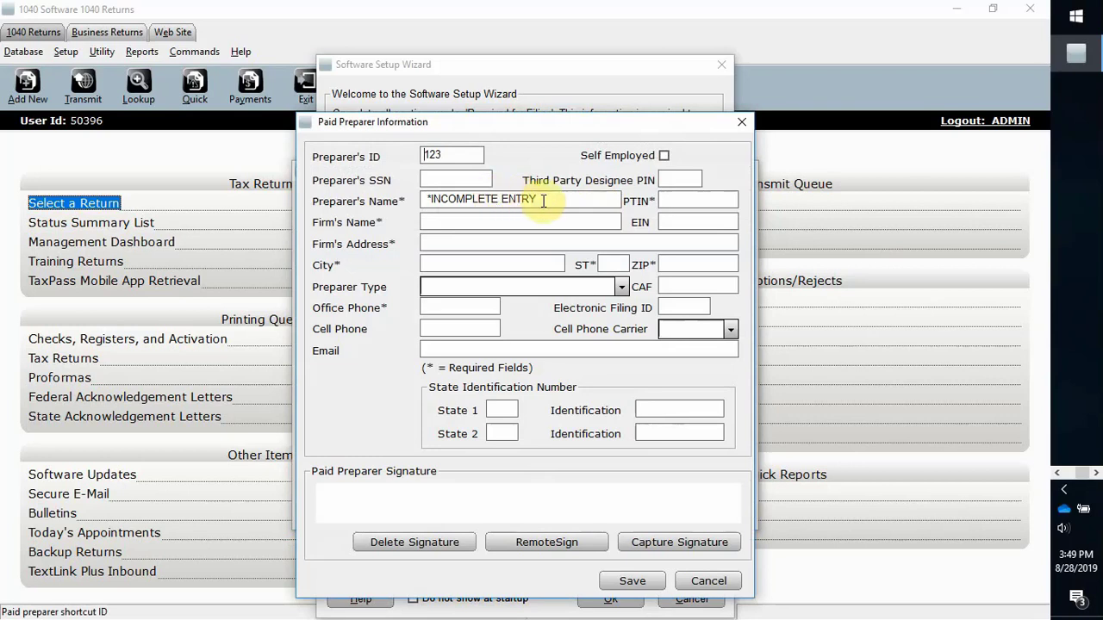
# Step: Fill in the preparer's name and SSN for firm TAX OFFICE 123 and save
pyautogui.moveTo(542, 201); pyautogui.dragTo(420, 197)
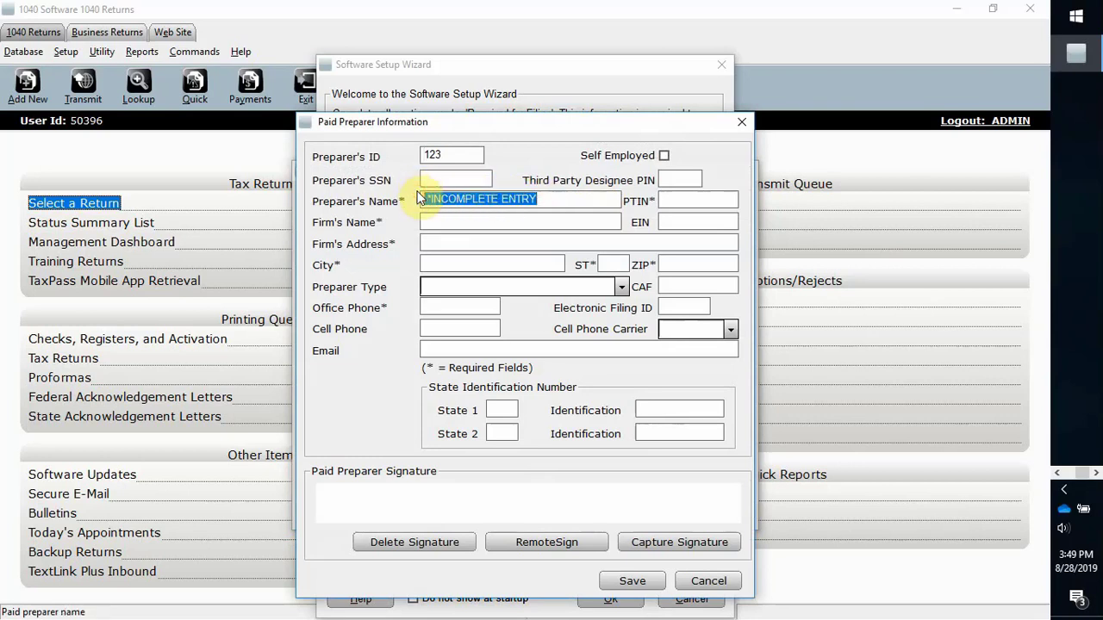
pyautogui.press('BackSpace')
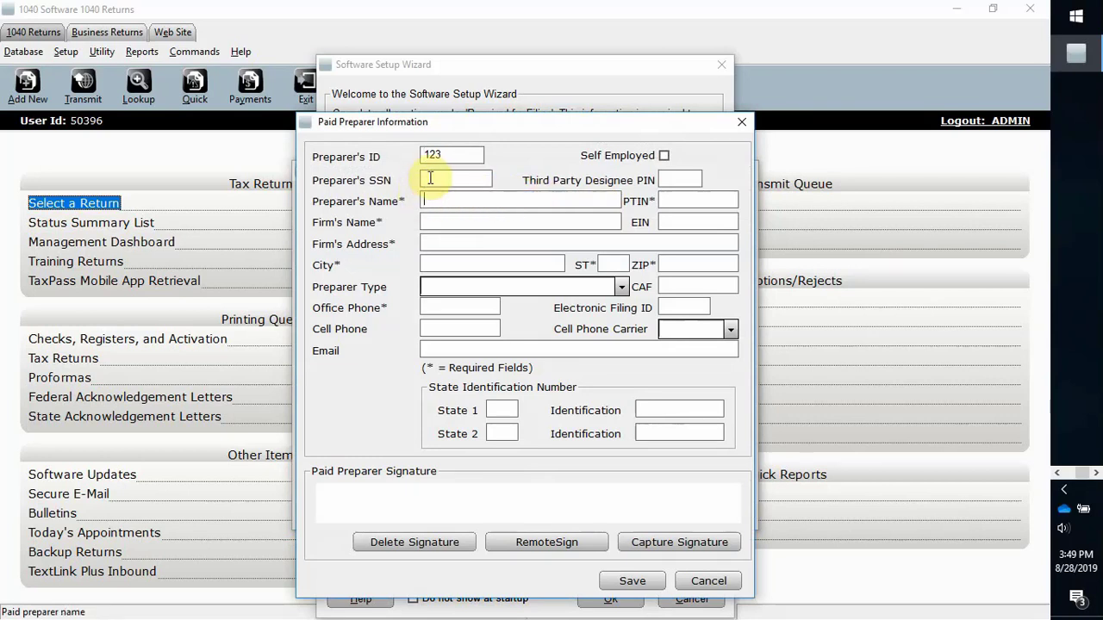
pyautogui.click(430, 176)
pyautogui.click(431, 199)
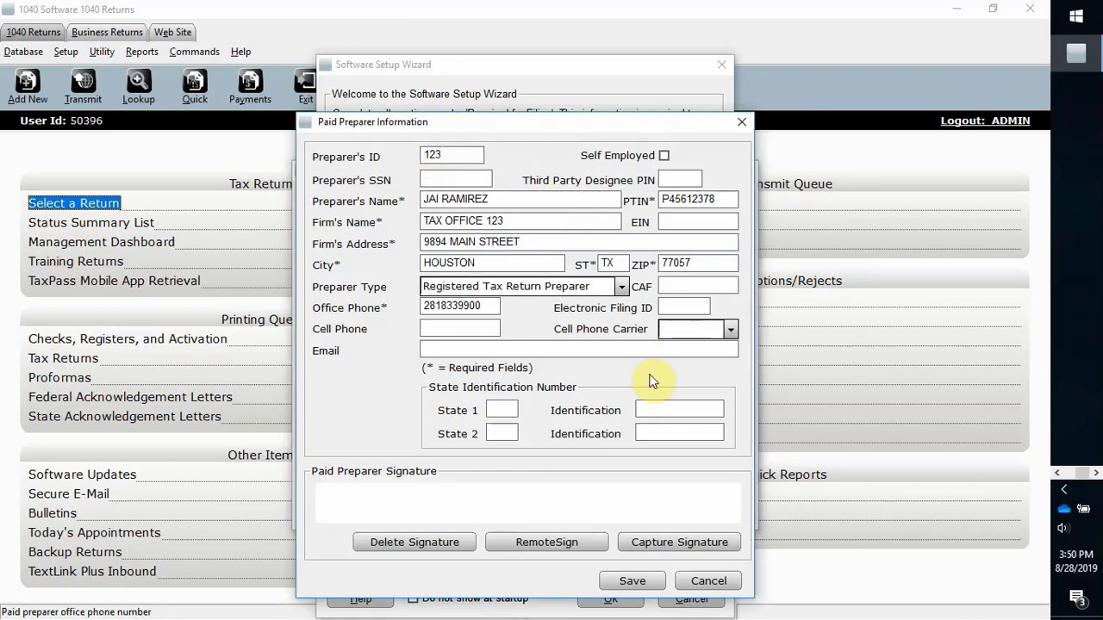
pyautogui.click(632, 580)
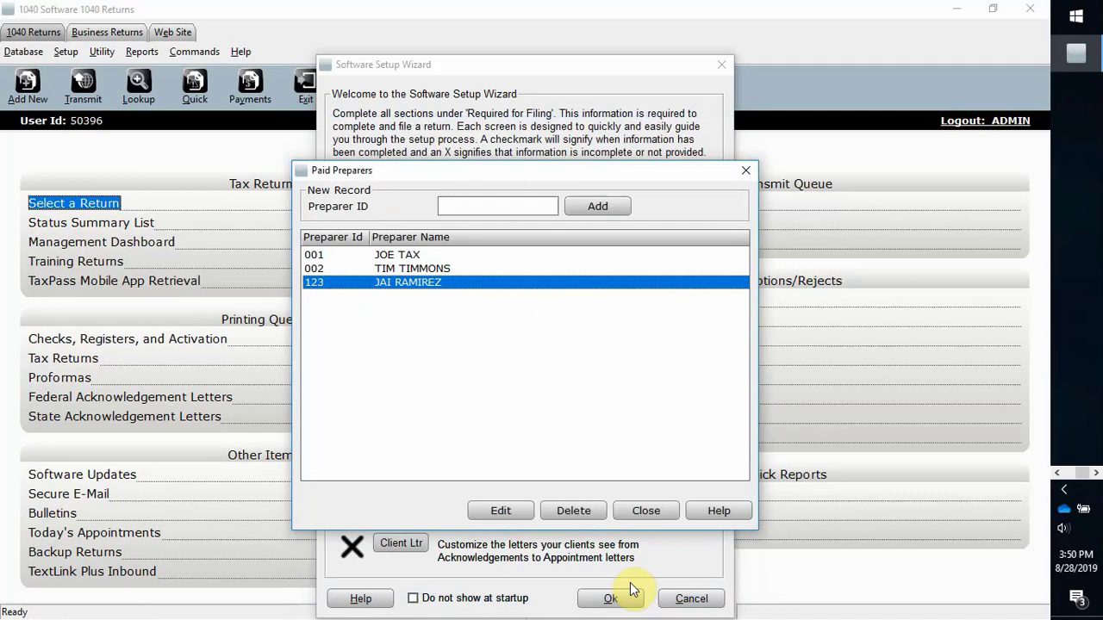
pyautogui.click(648, 512)
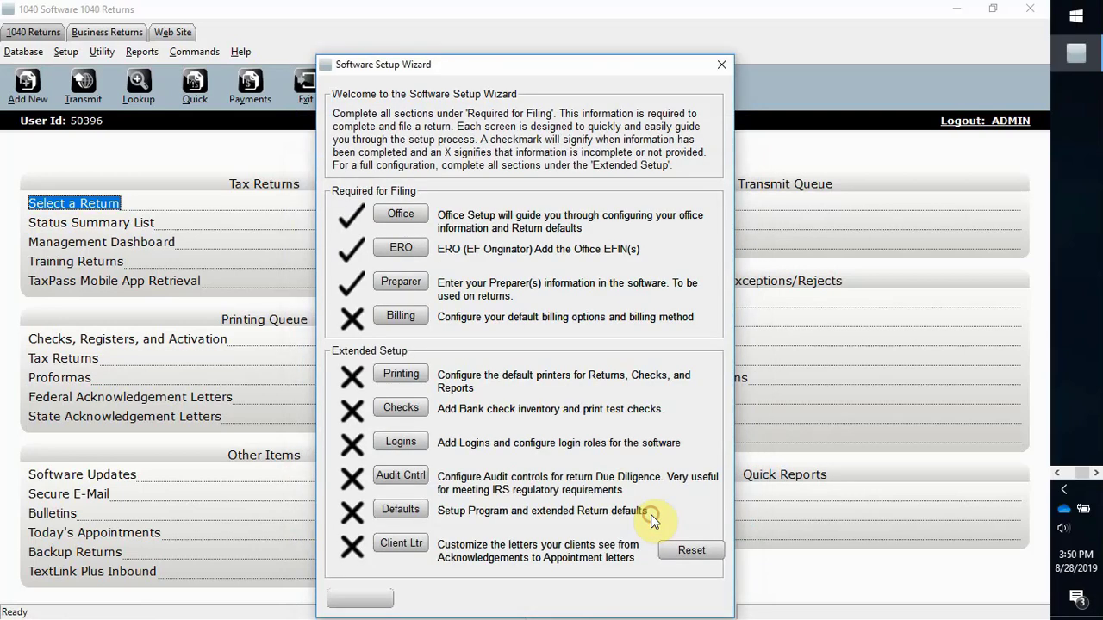
pyautogui.click(413, 317)
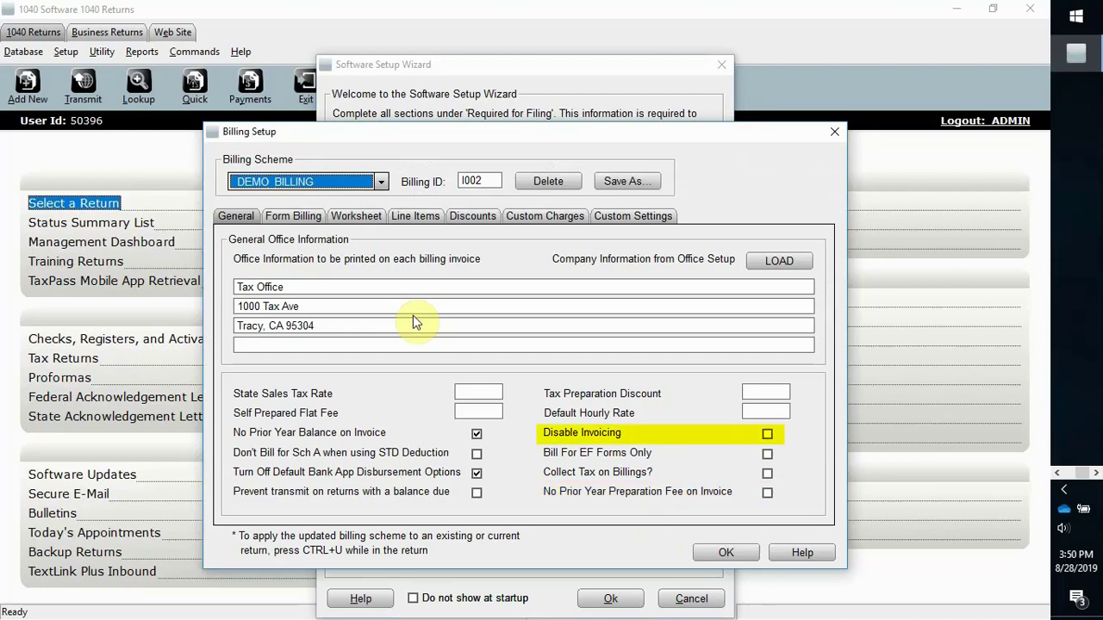
# Step: Keep DEMO_BILLING and review its form, worksheet, line item and discount prices
pyautogui.click(382, 182)
pyautogui.click(382, 183)
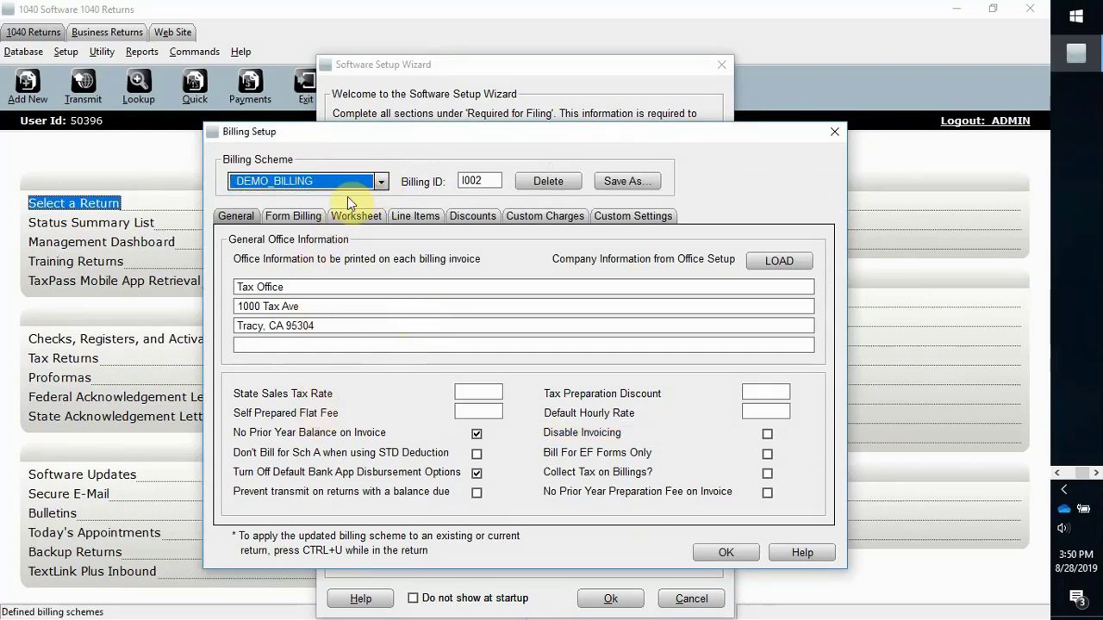
pyautogui.click(311, 220)
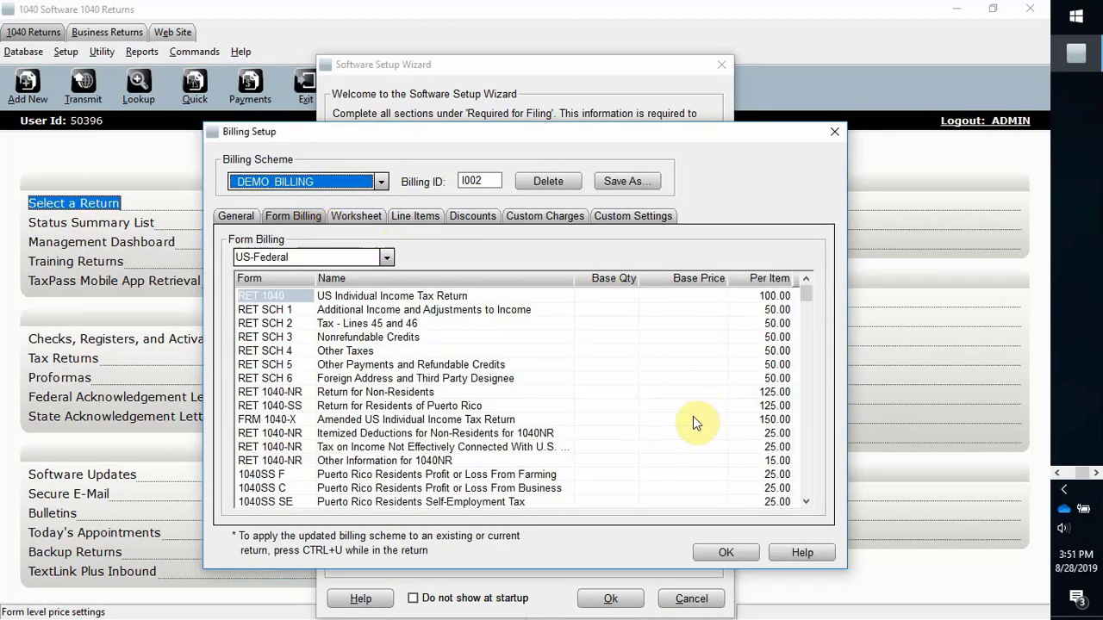
pyautogui.click(362, 215)
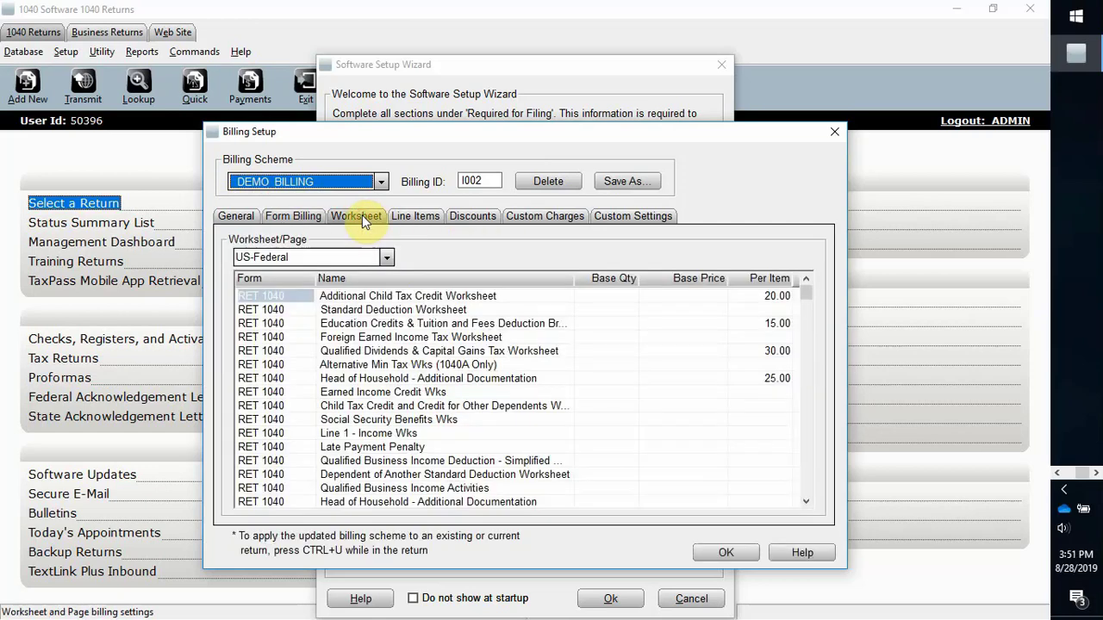
pyautogui.click(431, 221)
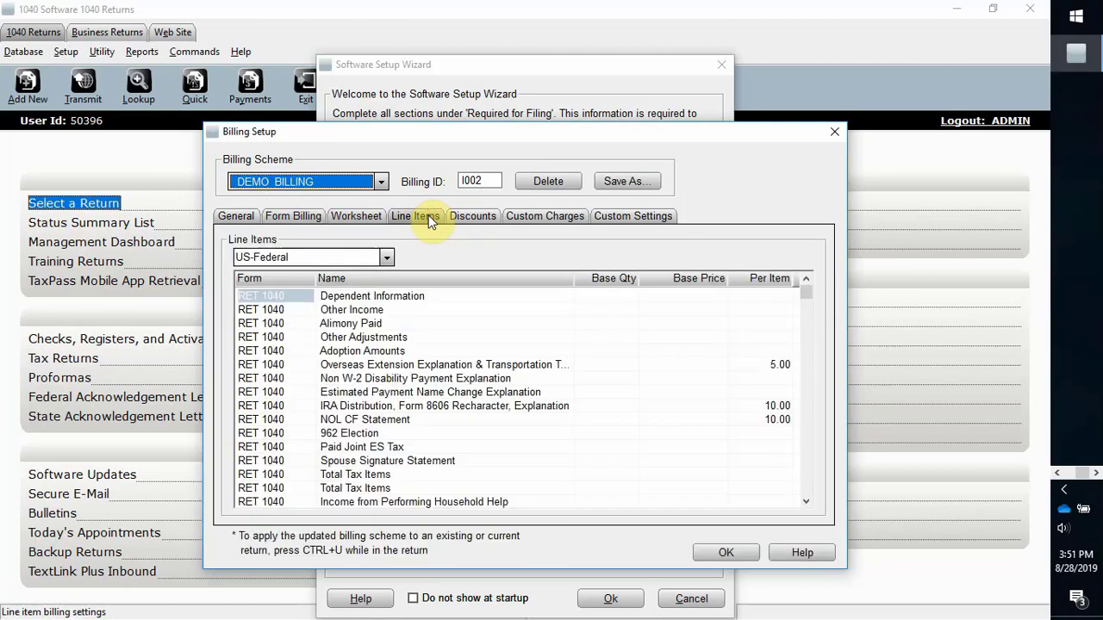
pyautogui.click(472, 215)
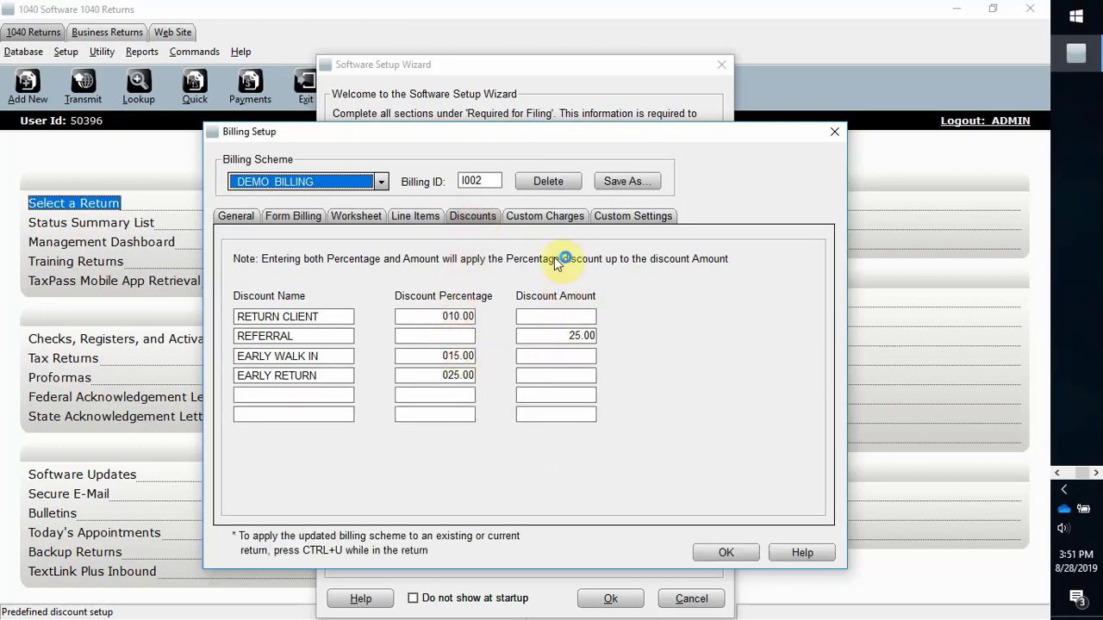
# Step: Review custom charges and settings, then accept DEMO_BILLING as the default billing scheme
pyautogui.click(553, 214)
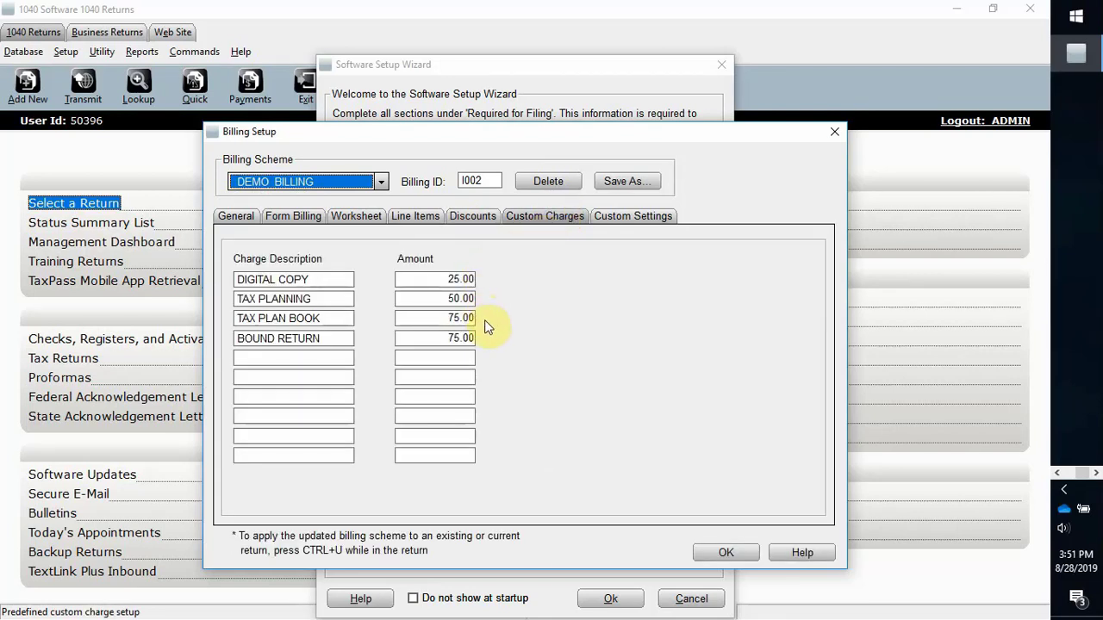
pyautogui.click(635, 219)
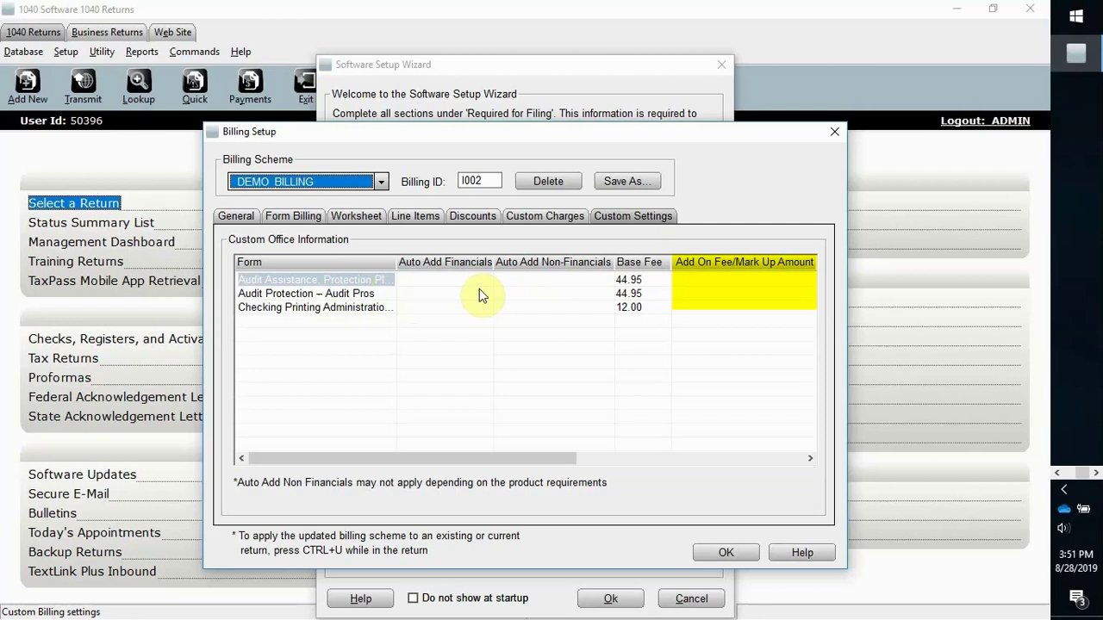
pyautogui.click(734, 552)
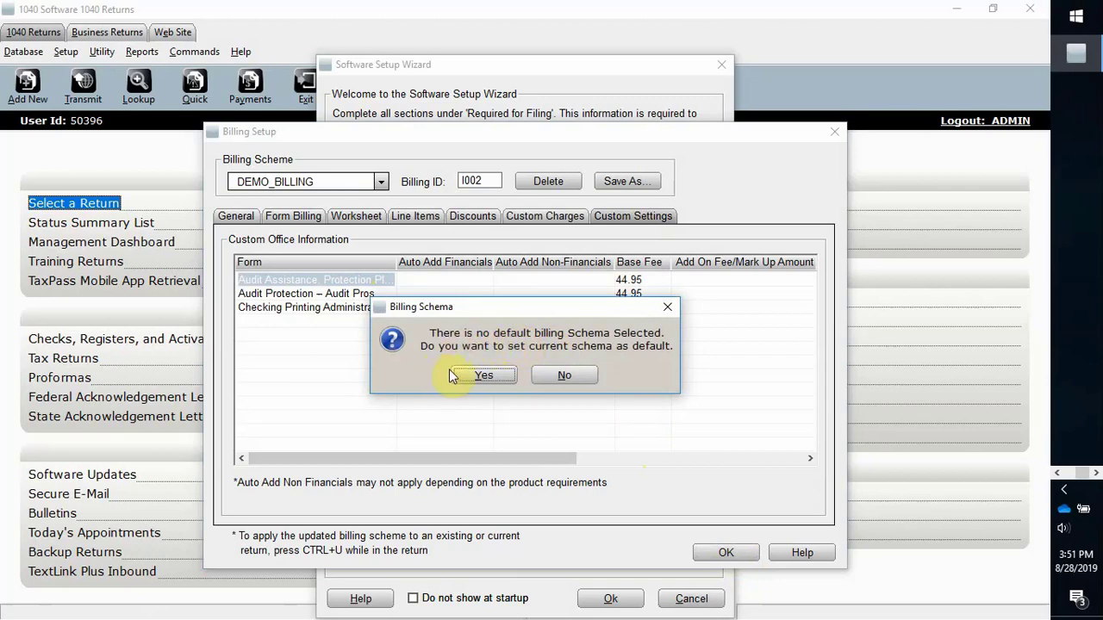
pyautogui.click(477, 377)
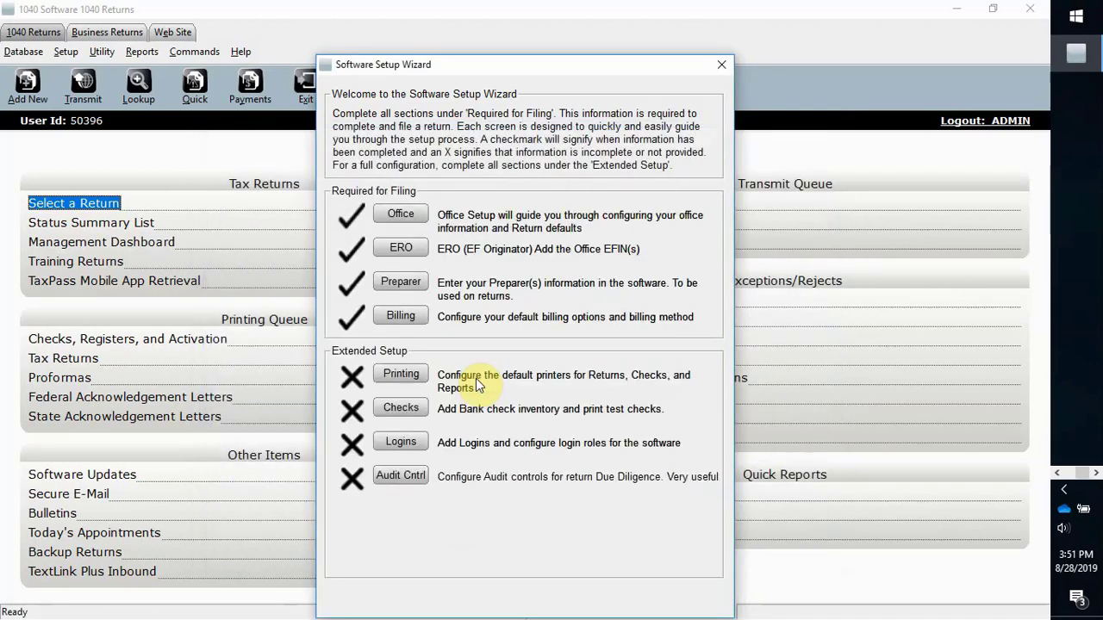
# Step: Turn on prompting for the tax return PDF in the default printer settings
pyautogui.click(400, 374)
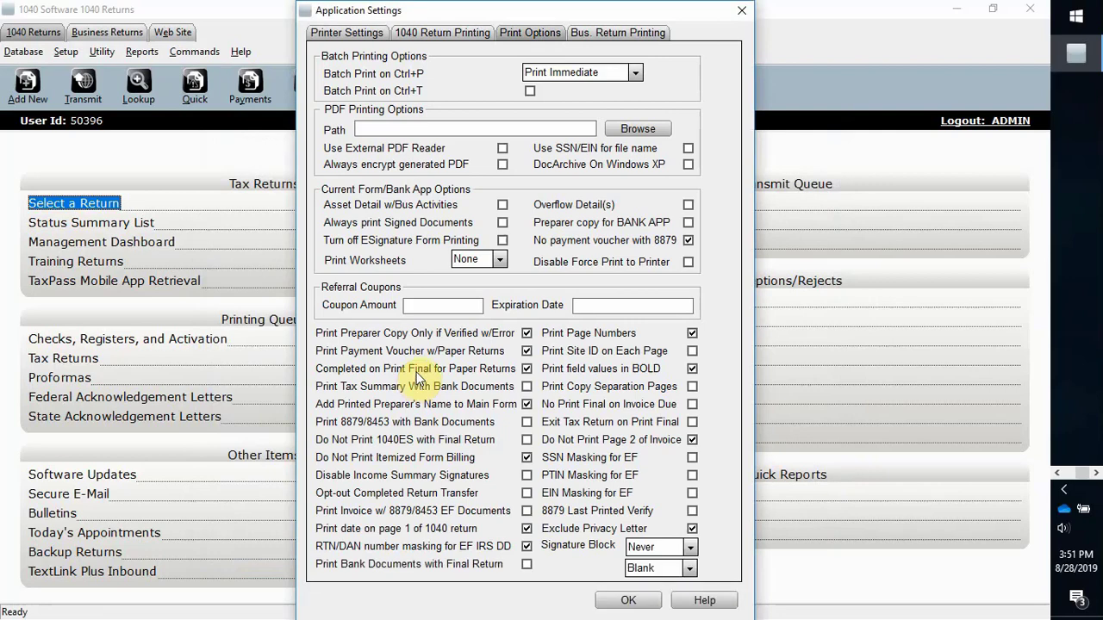
pyautogui.click(373, 32)
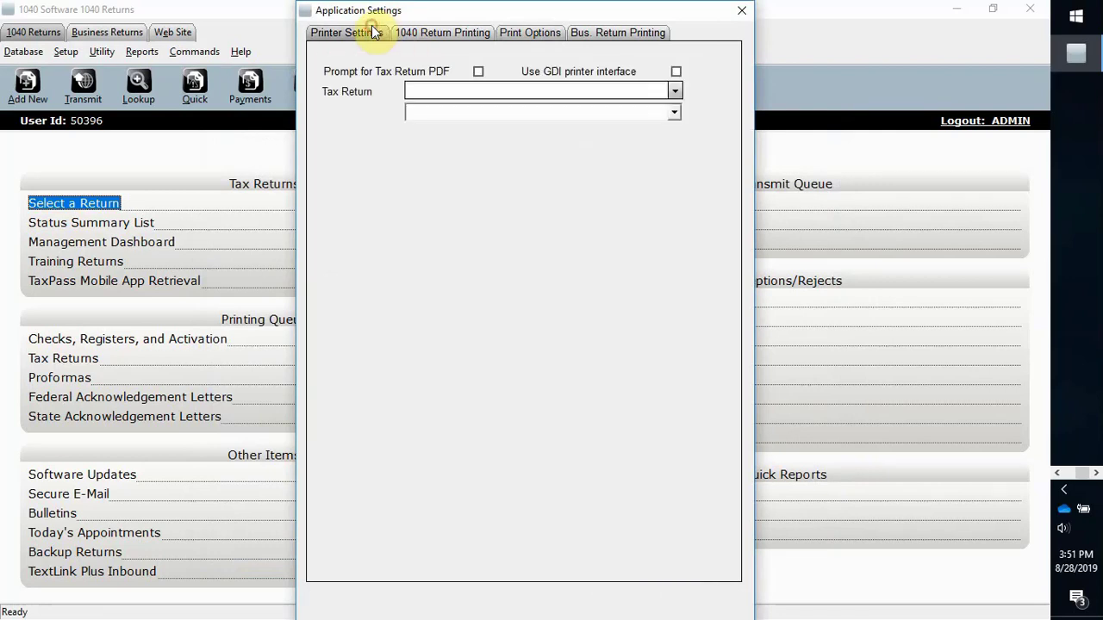
pyautogui.click(479, 71)
# Step: Make the Brother MFC-L8610CDW series Printer the printer for tax returns, checks and reports
pyautogui.click(677, 91)
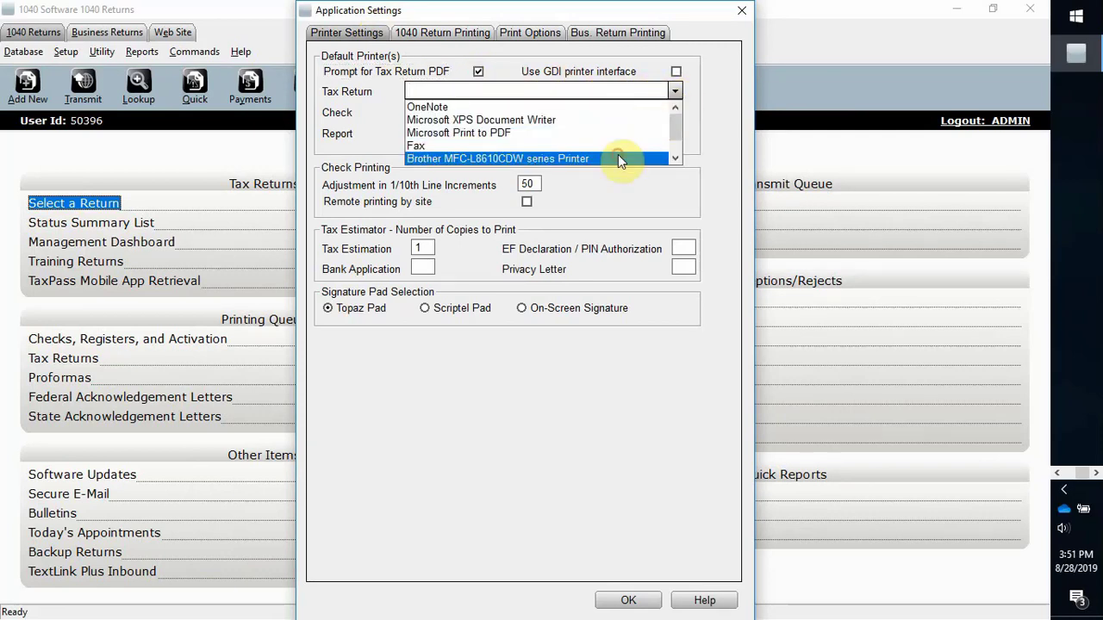
pyautogui.click(617, 158)
pyautogui.click(674, 113)
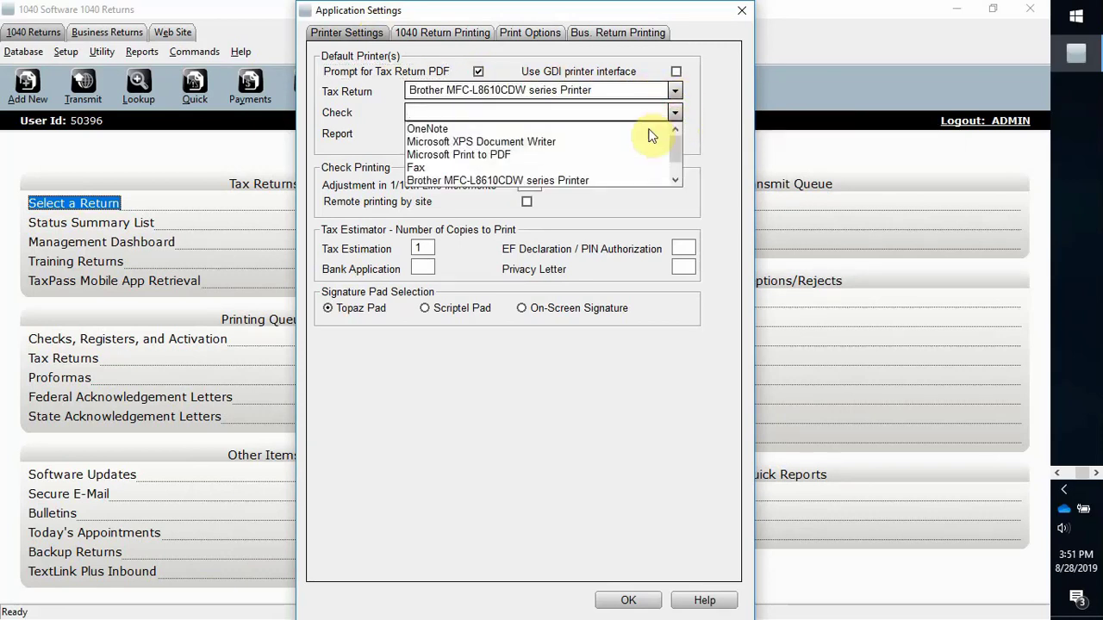
pyautogui.click(616, 179)
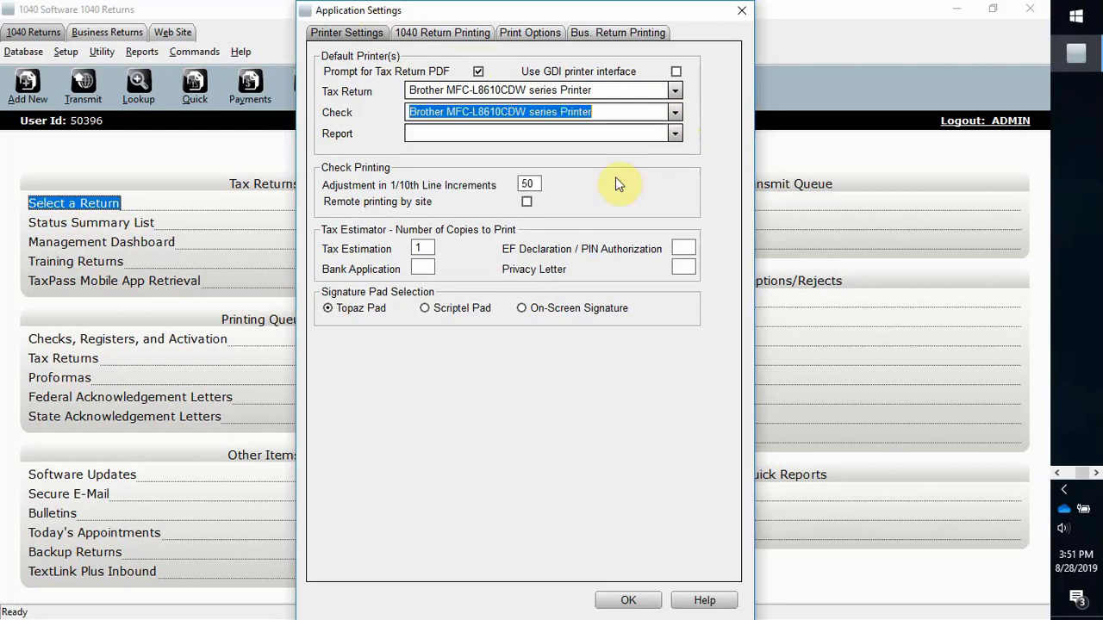
pyautogui.click(673, 134)
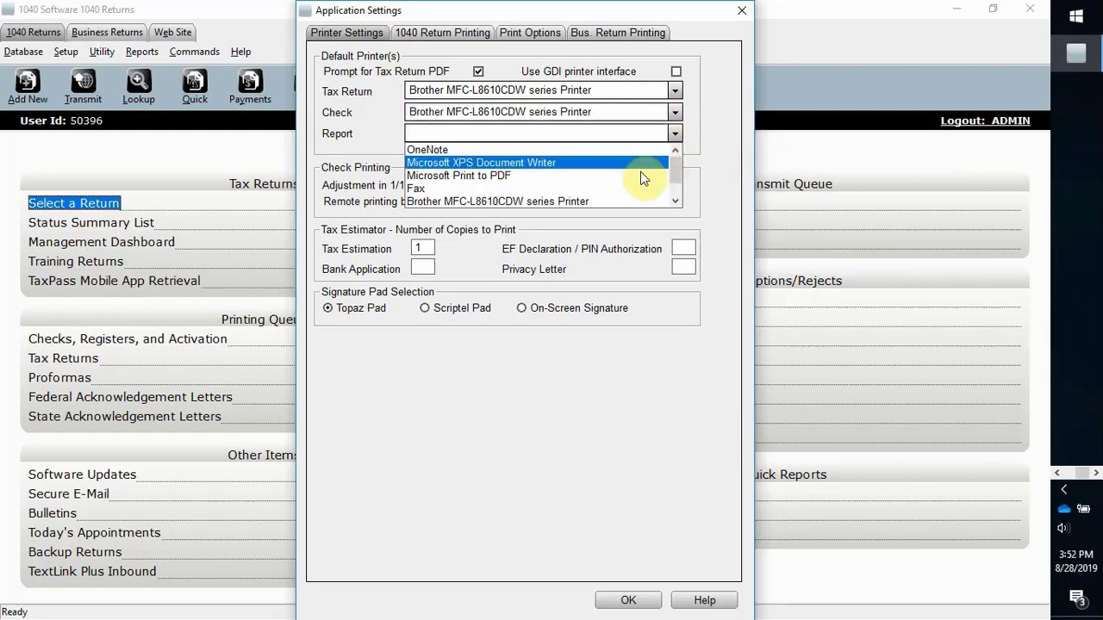
pyautogui.click(627, 201)
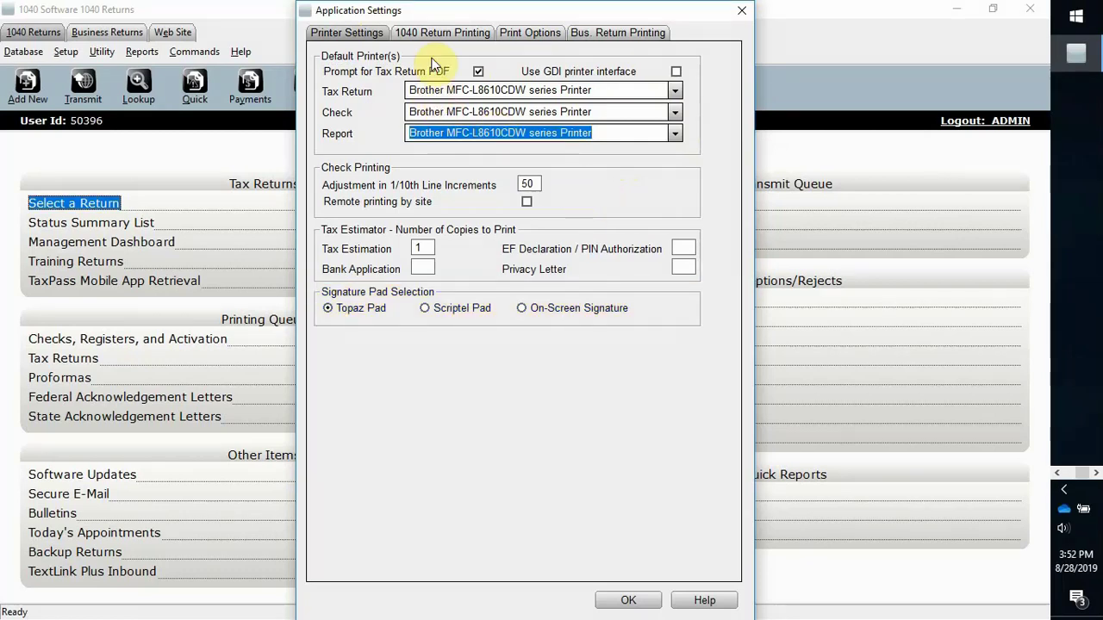
pyautogui.click(434, 34)
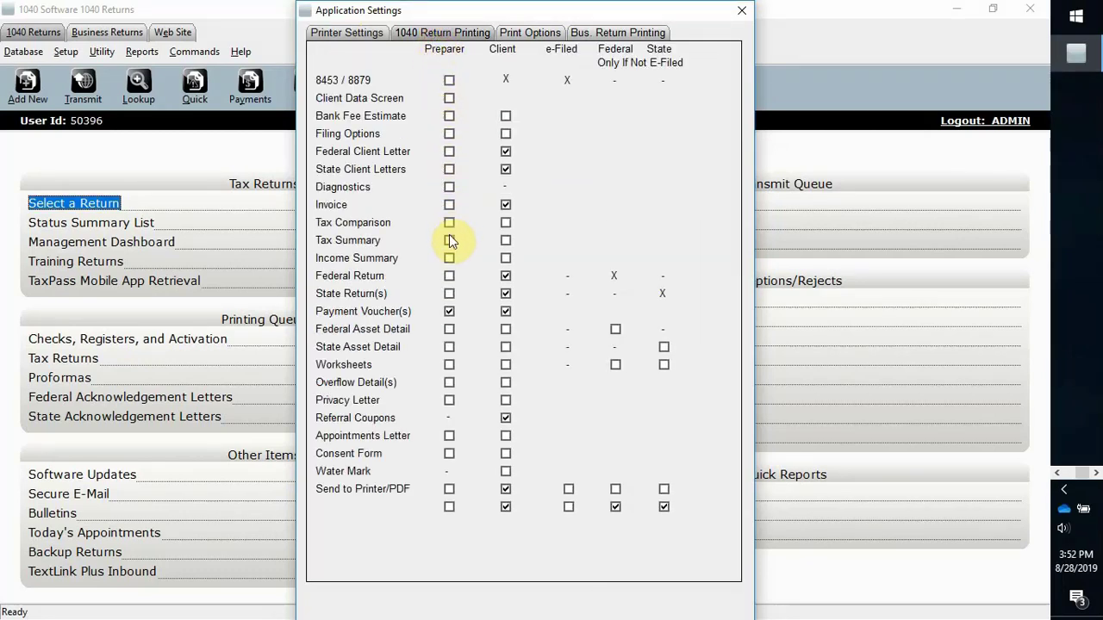
# Step: For 1040 returns, print preparer state copies, skip payment vouchers, and send preparer copies to archive
pyautogui.click(450, 294)
pyautogui.click(449, 311)
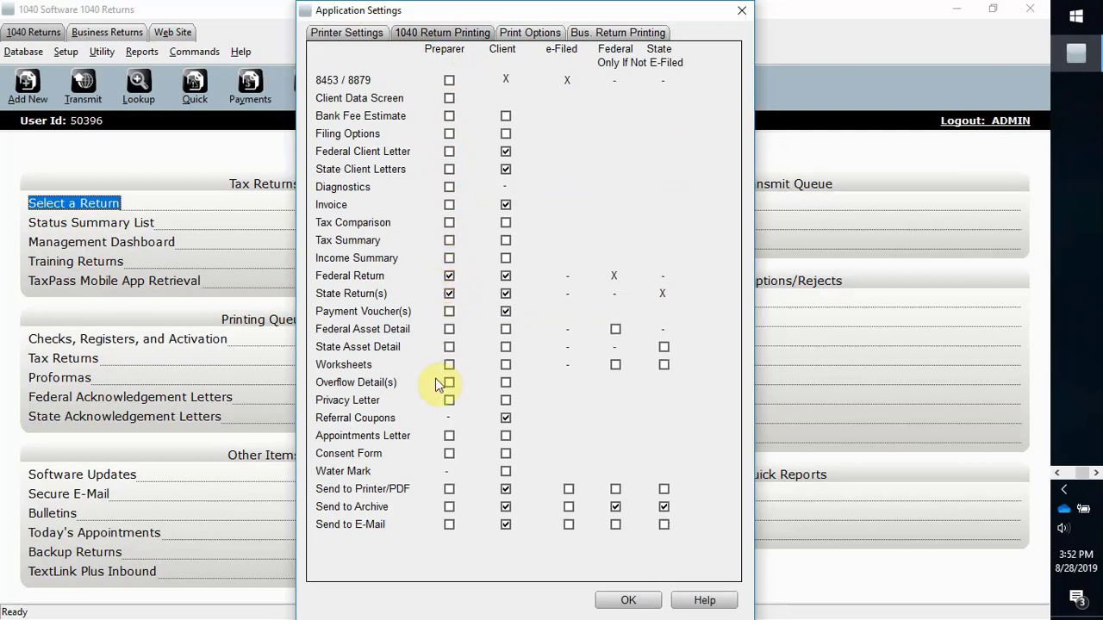
pyautogui.click(450, 506)
pyautogui.click(523, 32)
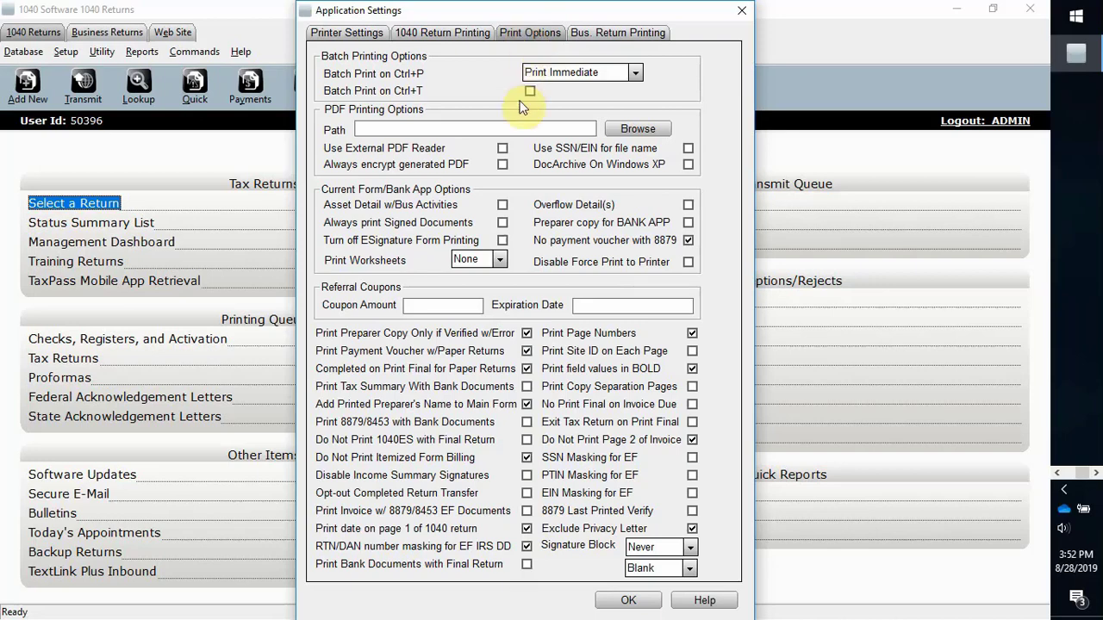
# Step: Enable preparer copies of state returns for business returns and save the printing settings
pyautogui.click(628, 33)
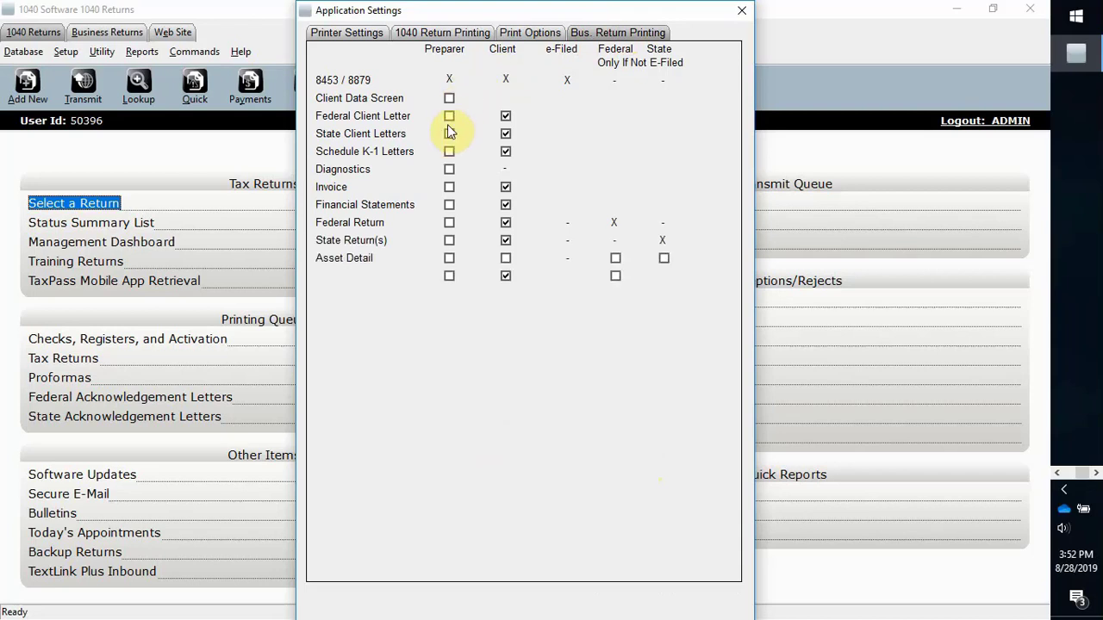
pyautogui.click(448, 241)
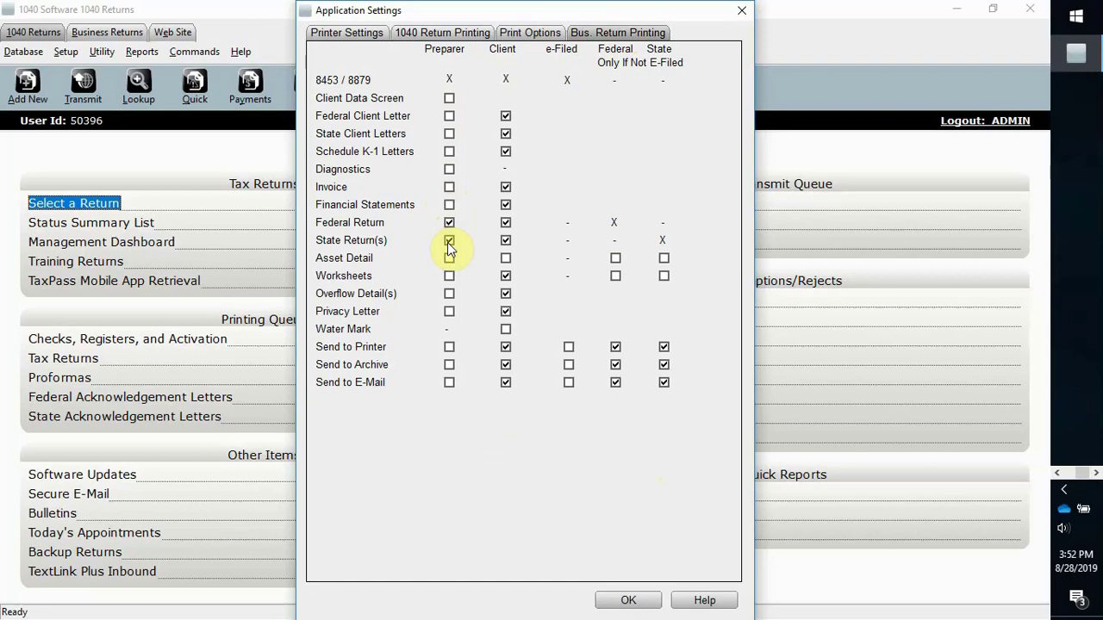
pyautogui.click(622, 600)
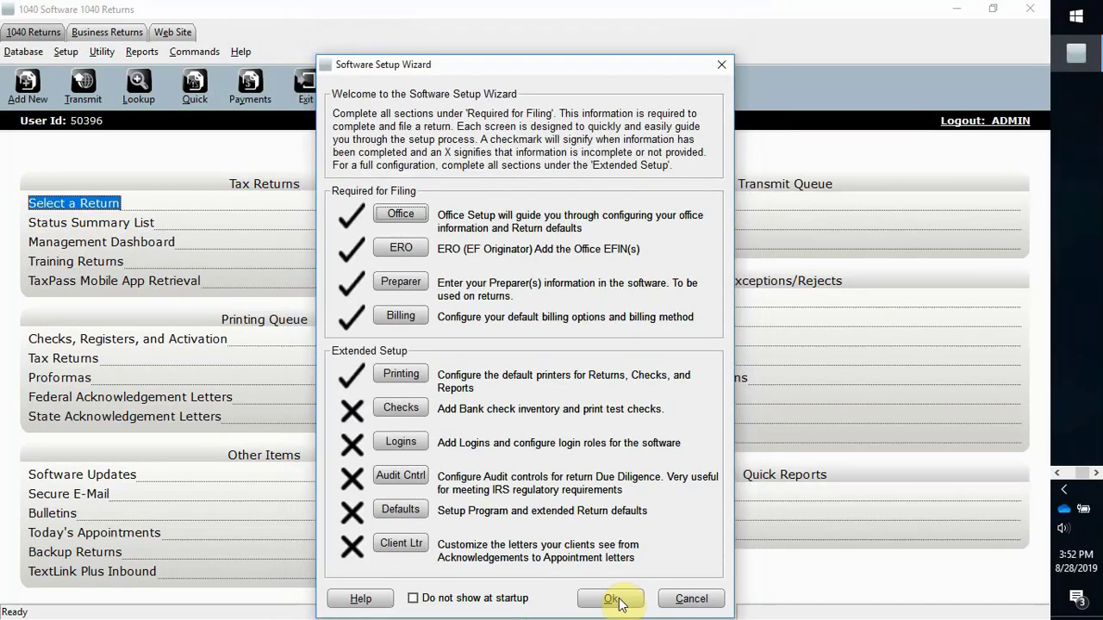
# Step: Set check layout version RMTC on the TPG check range in Check Inventory
pyautogui.click(412, 409)
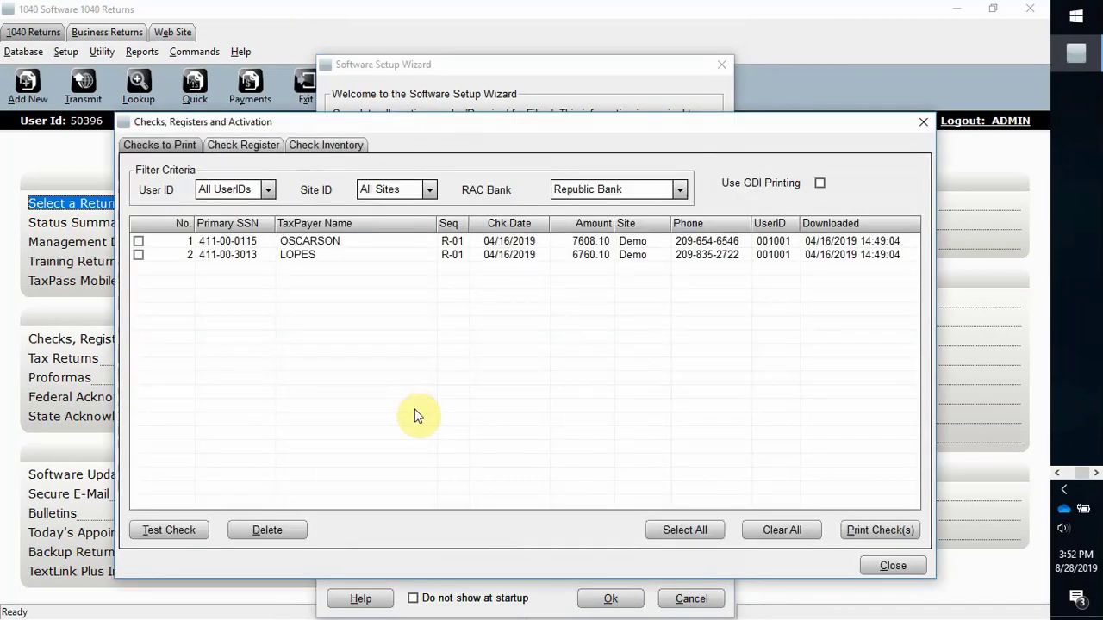
pyautogui.click(245, 146)
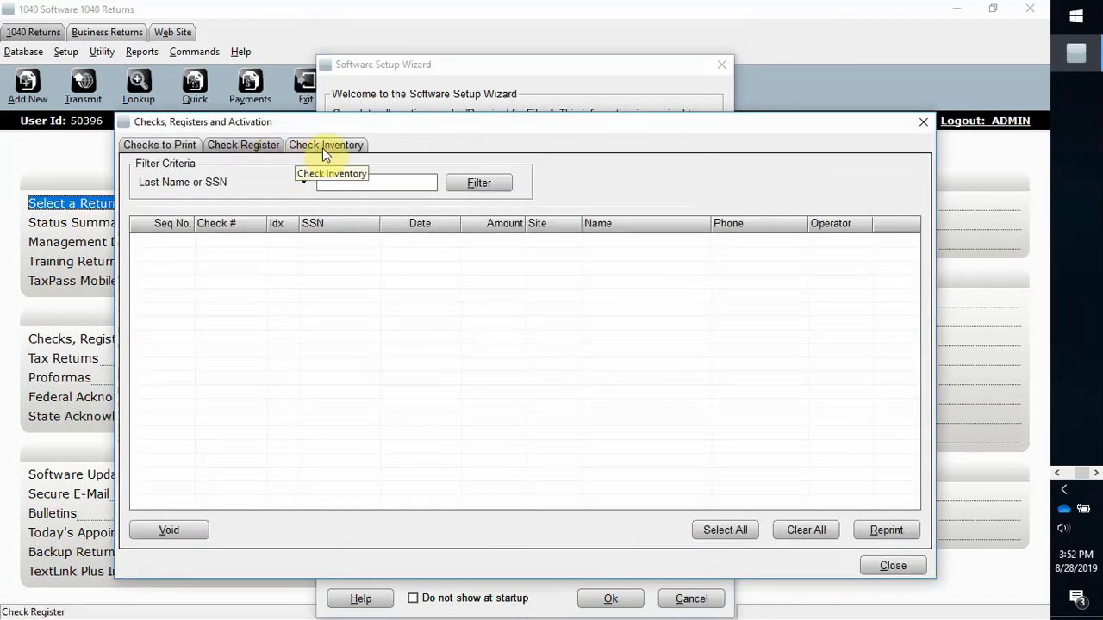
pyautogui.click(324, 147)
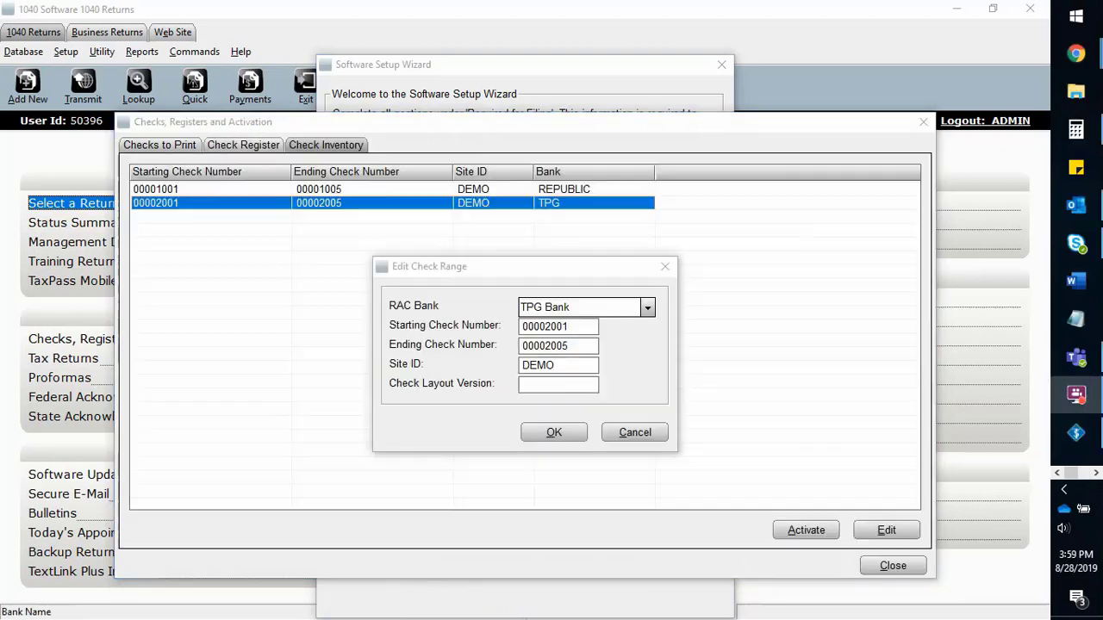
pyautogui.click(543, 390)
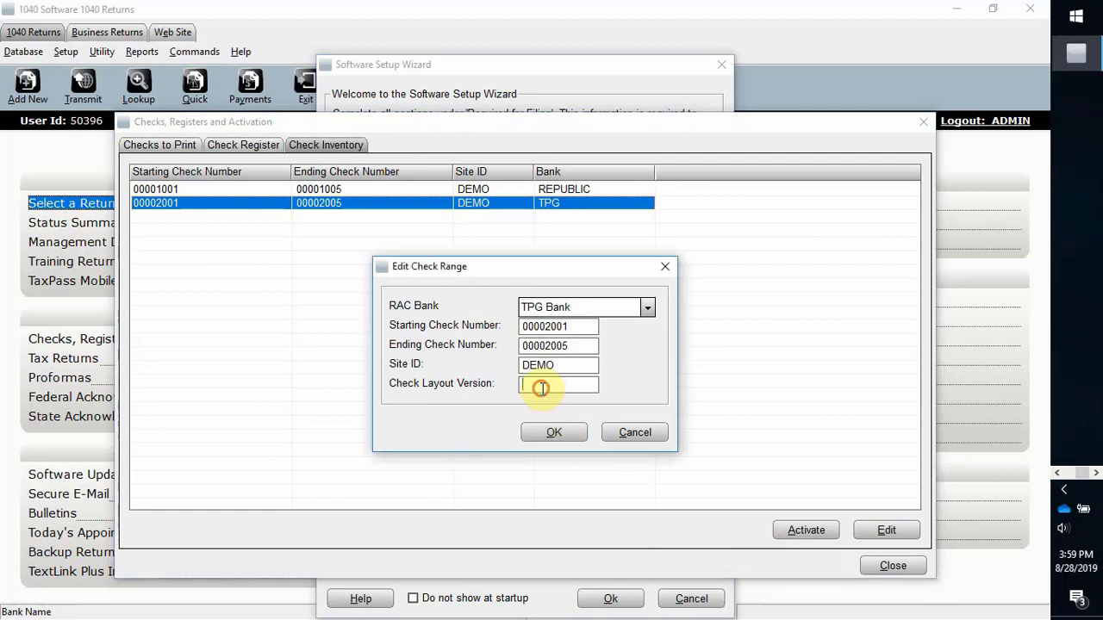
pyautogui.write('RMTC')
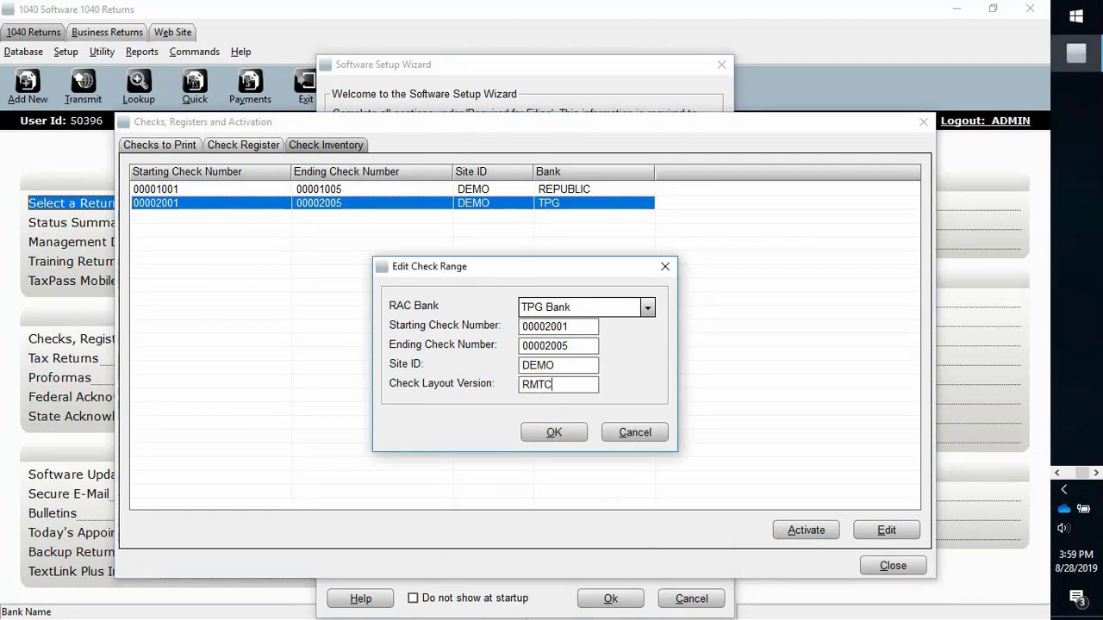
pyautogui.click(552, 432)
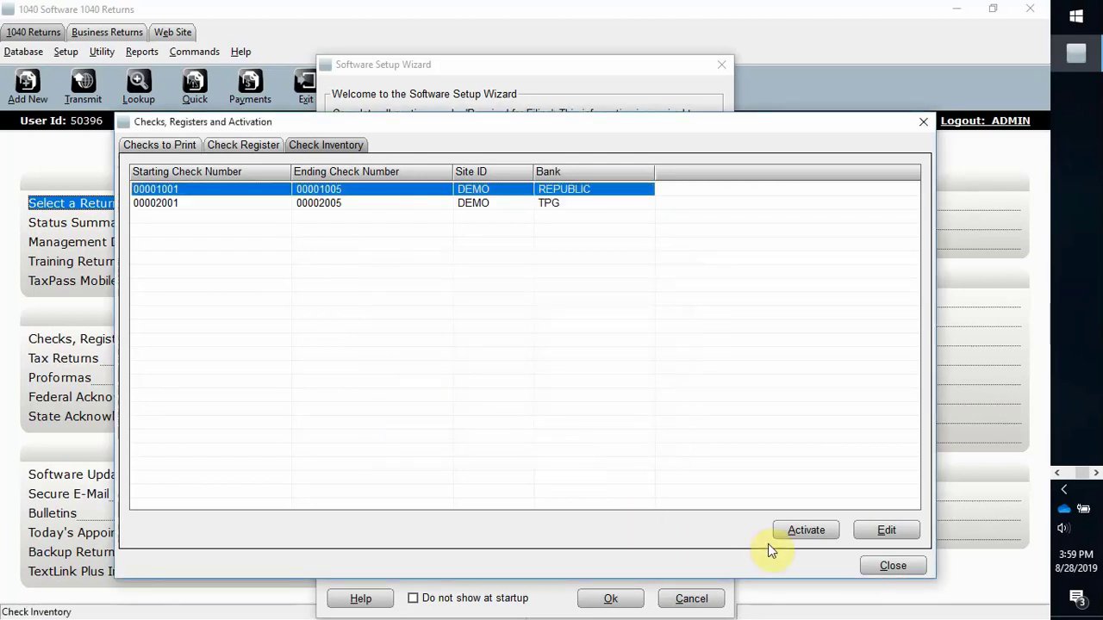
pyautogui.click(886, 569)
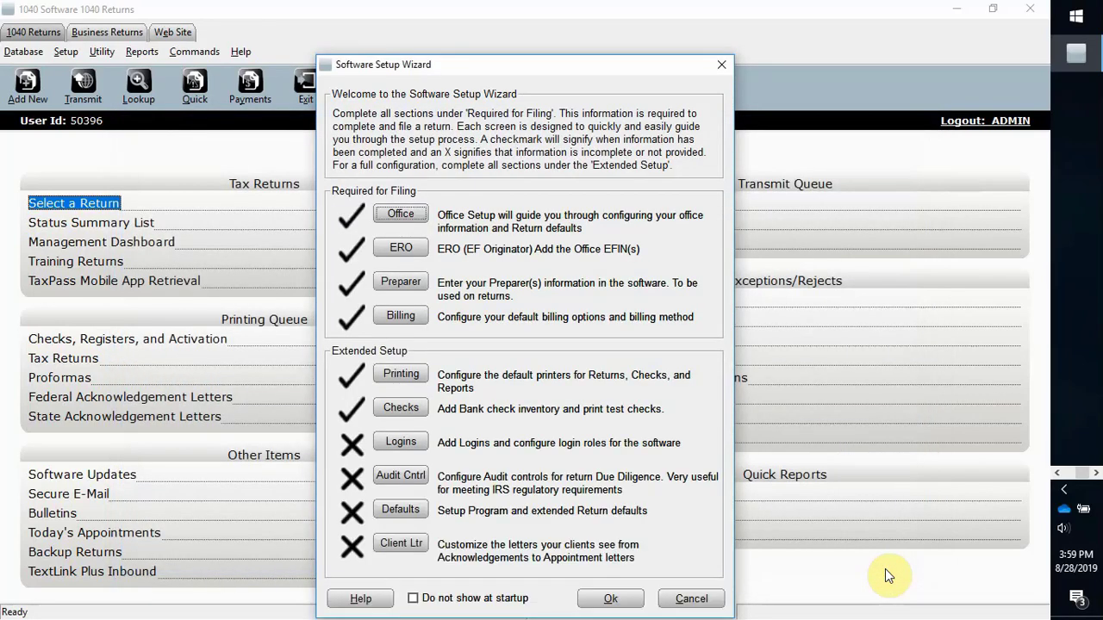
pyautogui.click(412, 441)
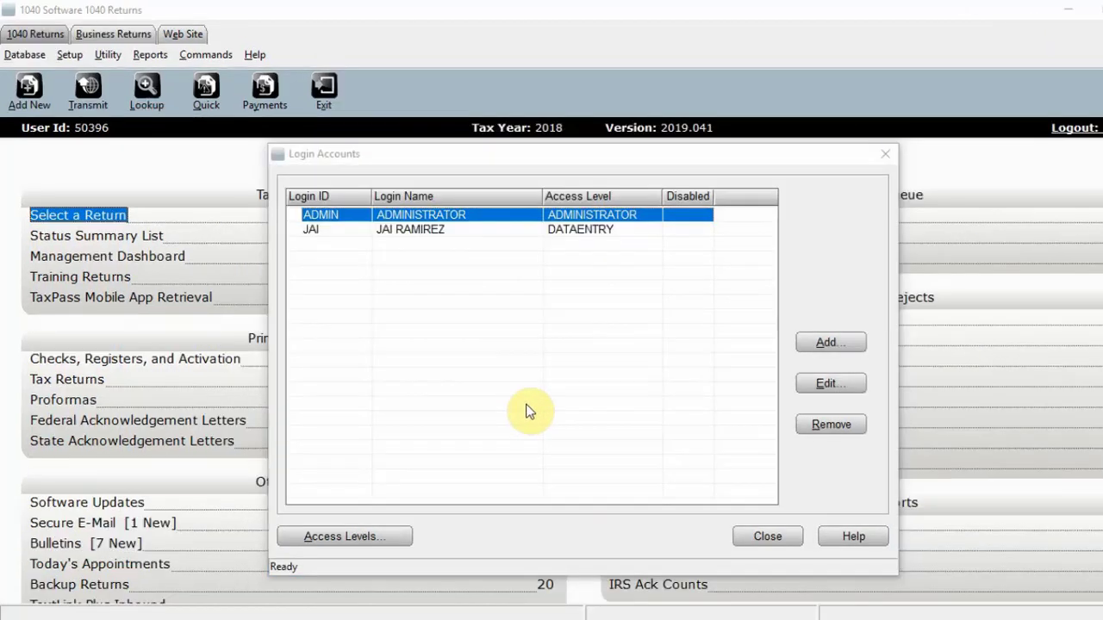
# Step: Create a new access level named PREPARER
pyautogui.click(348, 535)
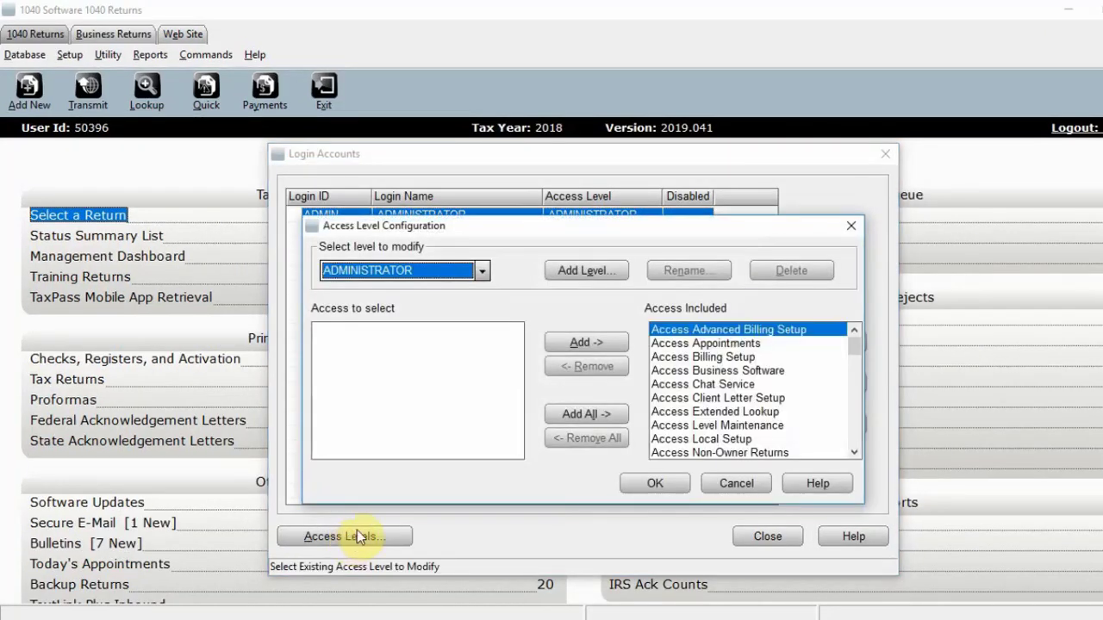
pyautogui.click(483, 271)
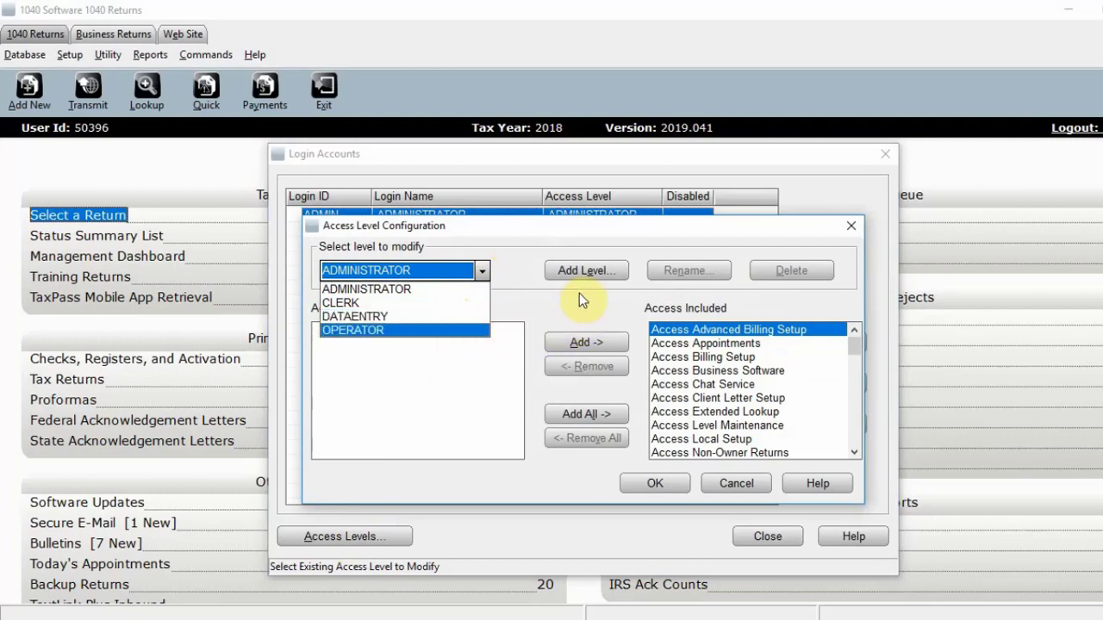
pyautogui.click(590, 271)
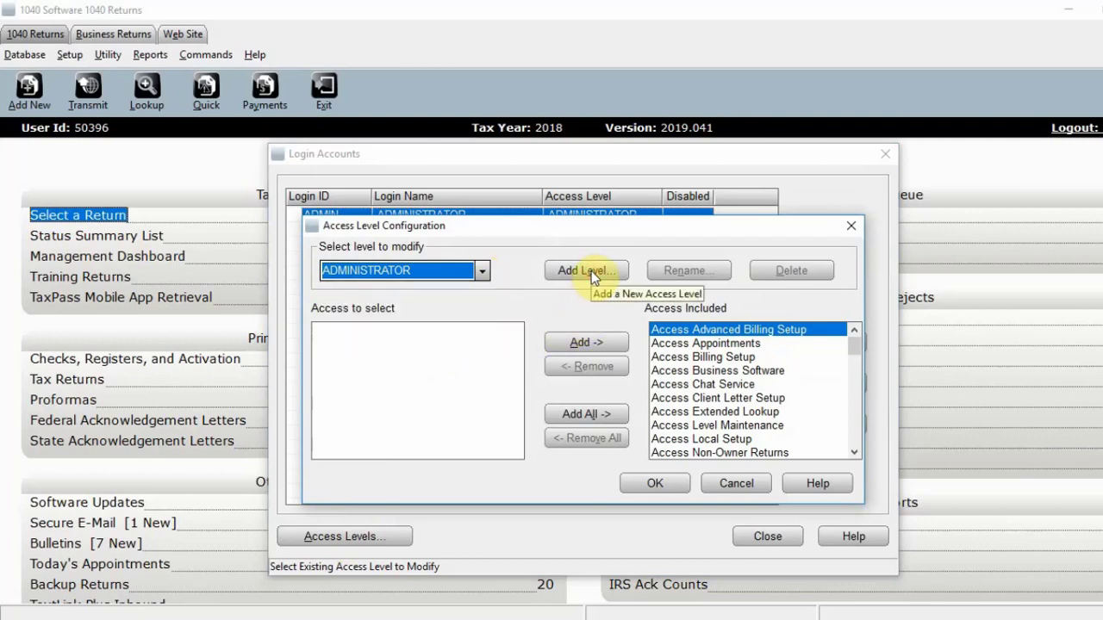
pyautogui.click(591, 272)
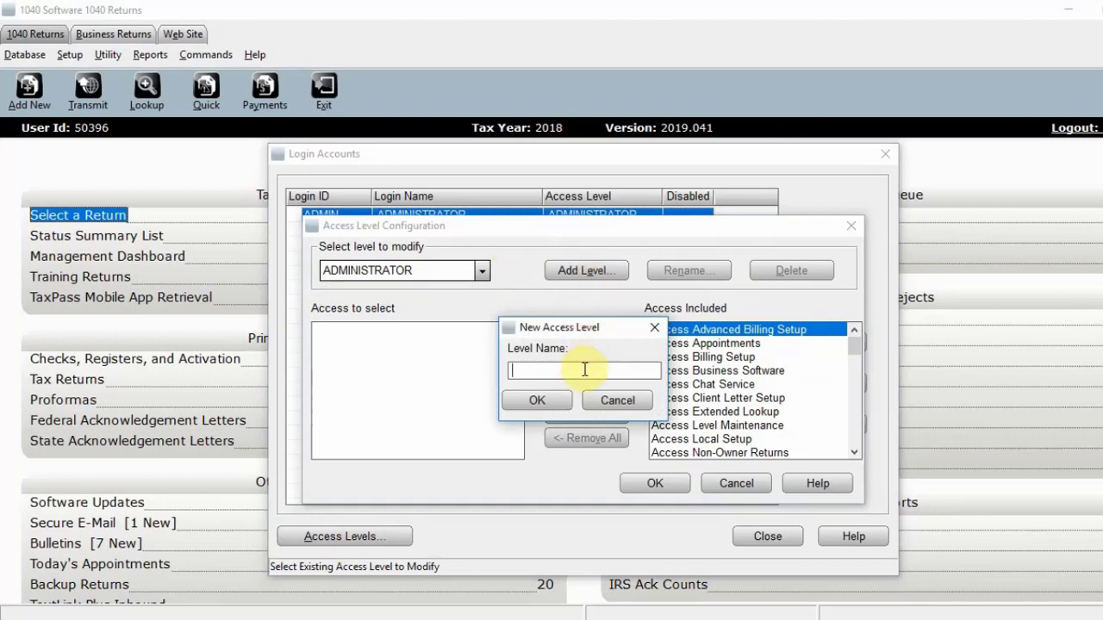
pyautogui.write('PR')
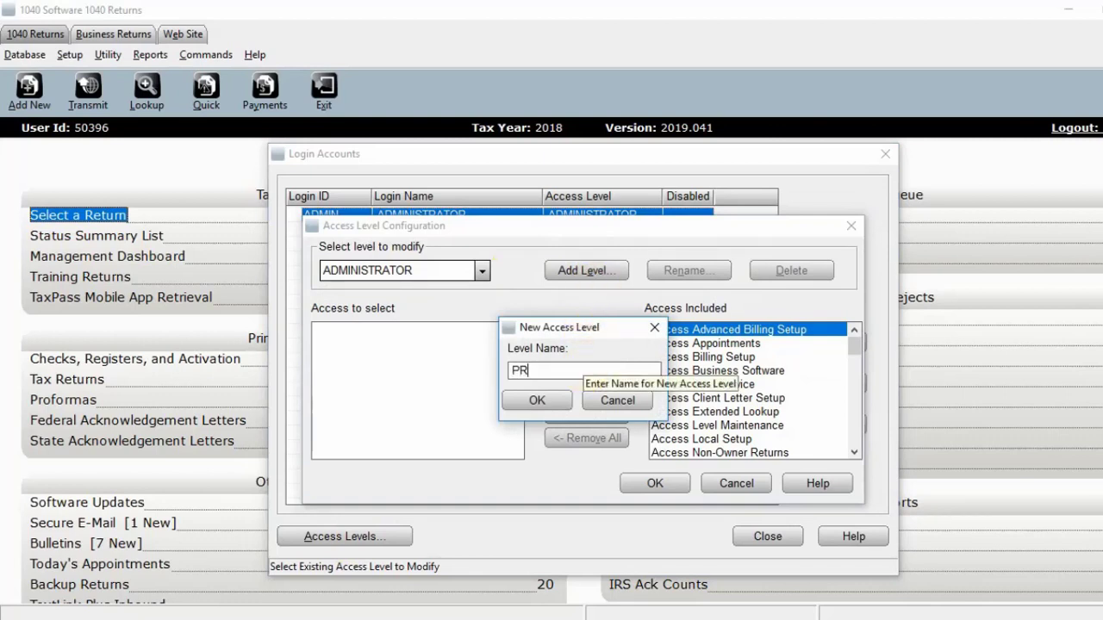
pyautogui.write('EPARER')
pyautogui.click(551, 401)
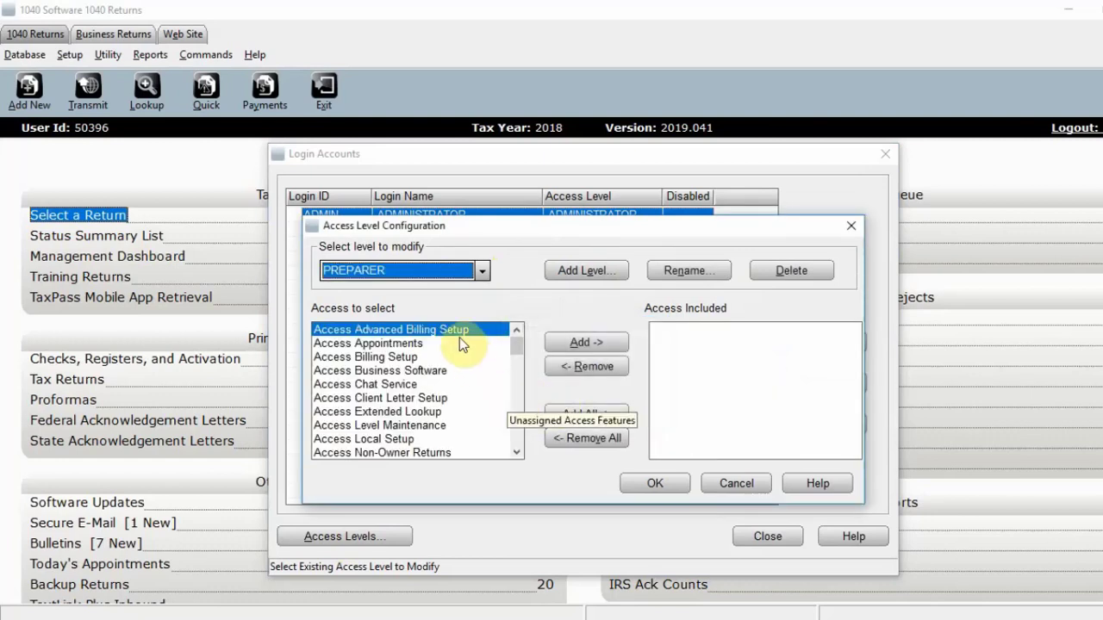
# Step: Add then remove Access Advanced Billing Setup so PREPARER has no features, and save
pyautogui.click(589, 343)
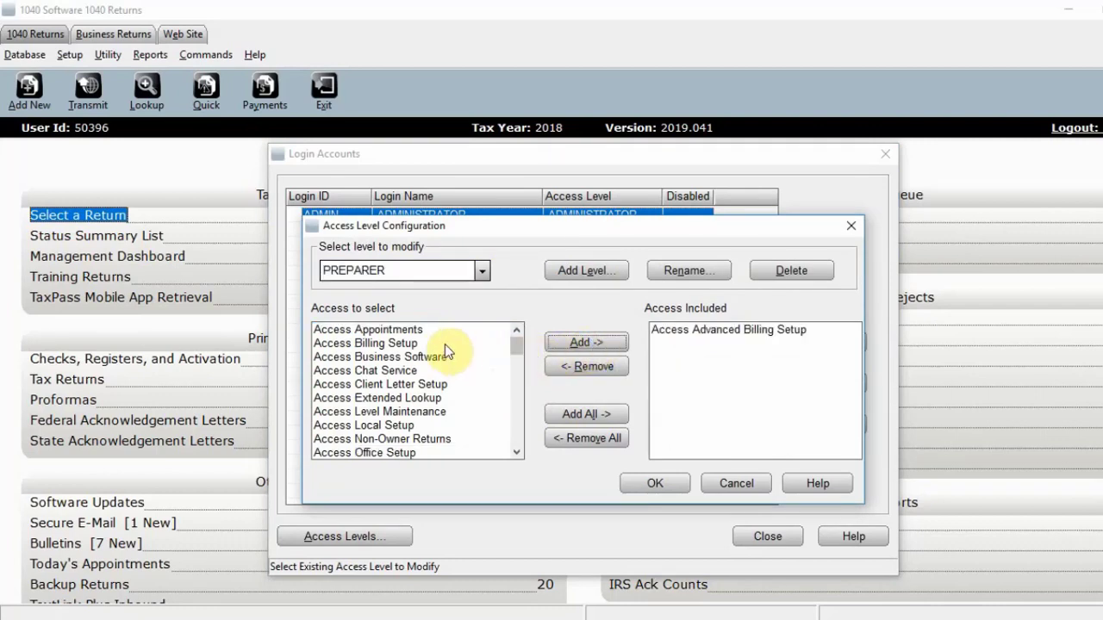
pyautogui.click(702, 334)
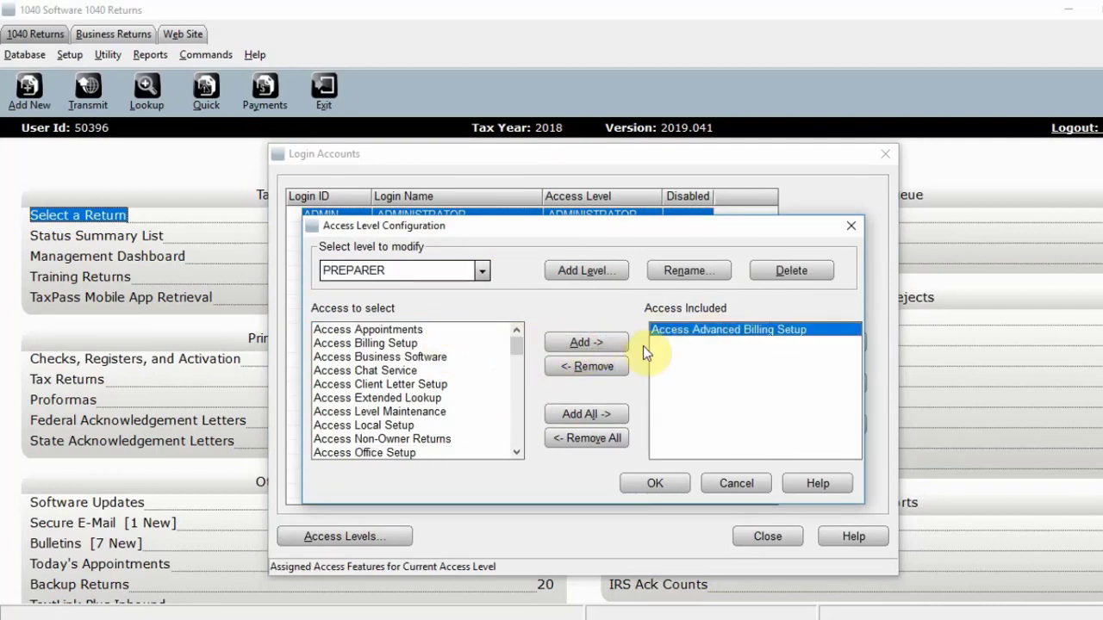
pyautogui.click(592, 368)
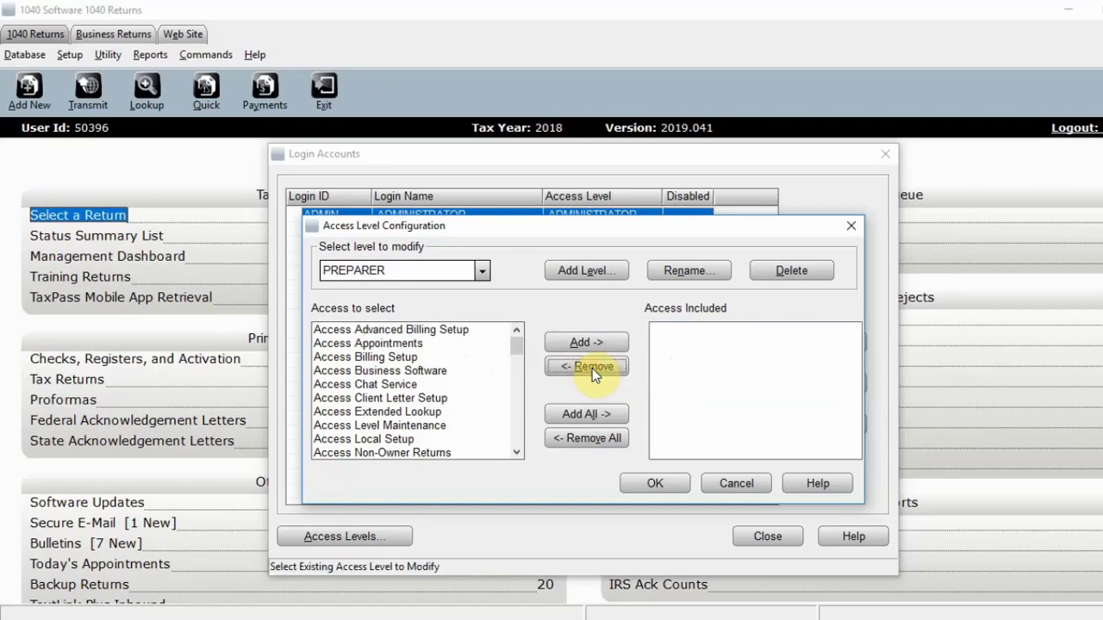
pyautogui.click(656, 484)
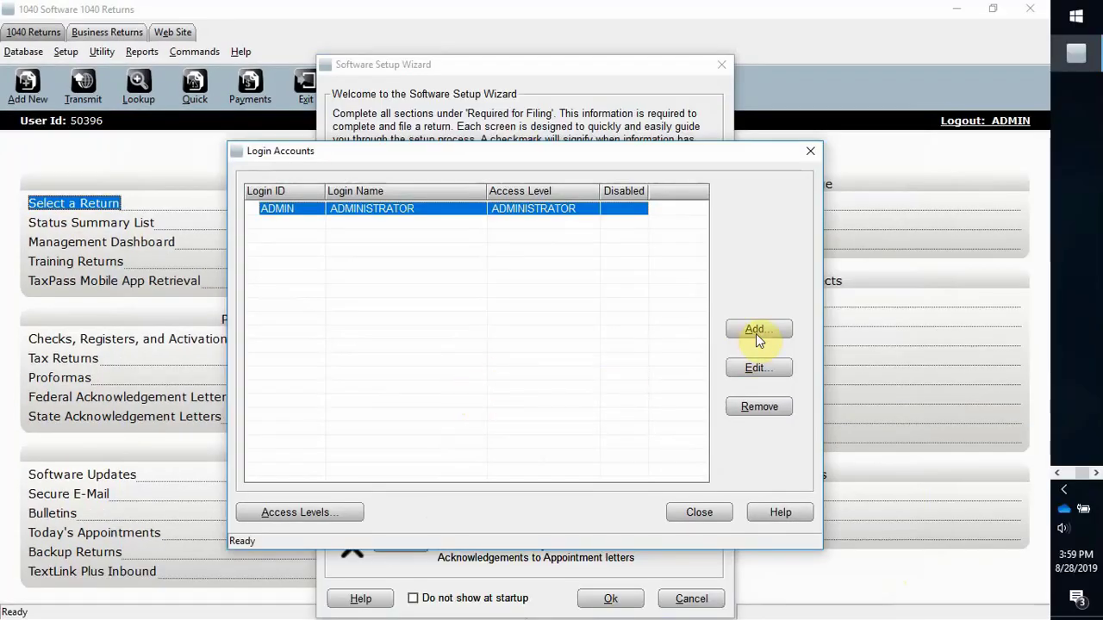
# Step: Enter the new user's login ID, full name, e-mail, cell phone and password with confirmation
pyautogui.click(755, 332)
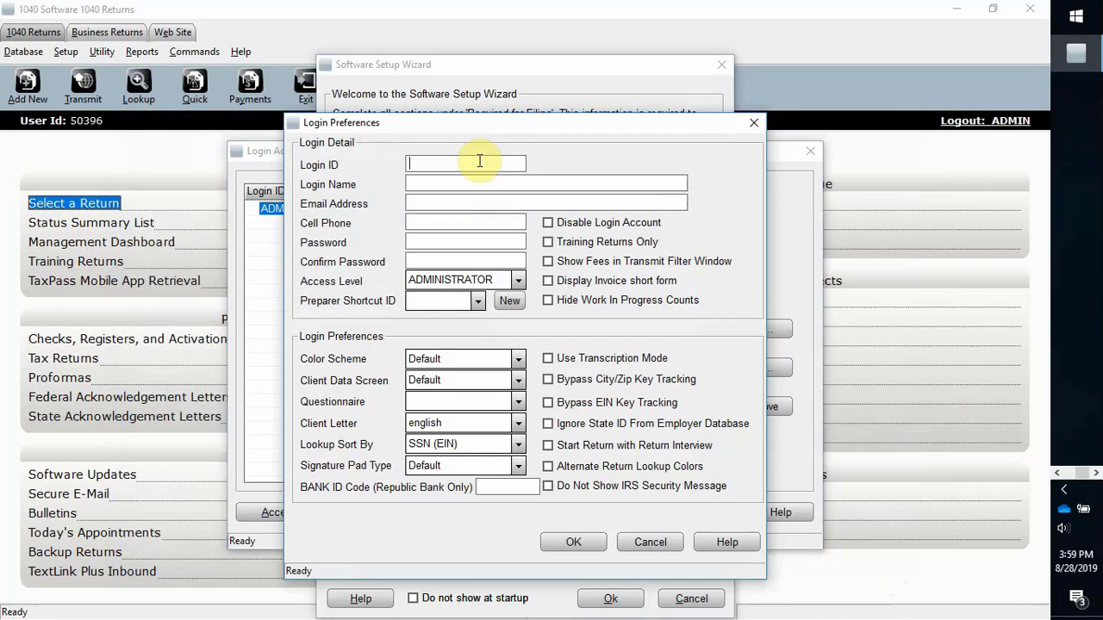
pyautogui.write('JAI')
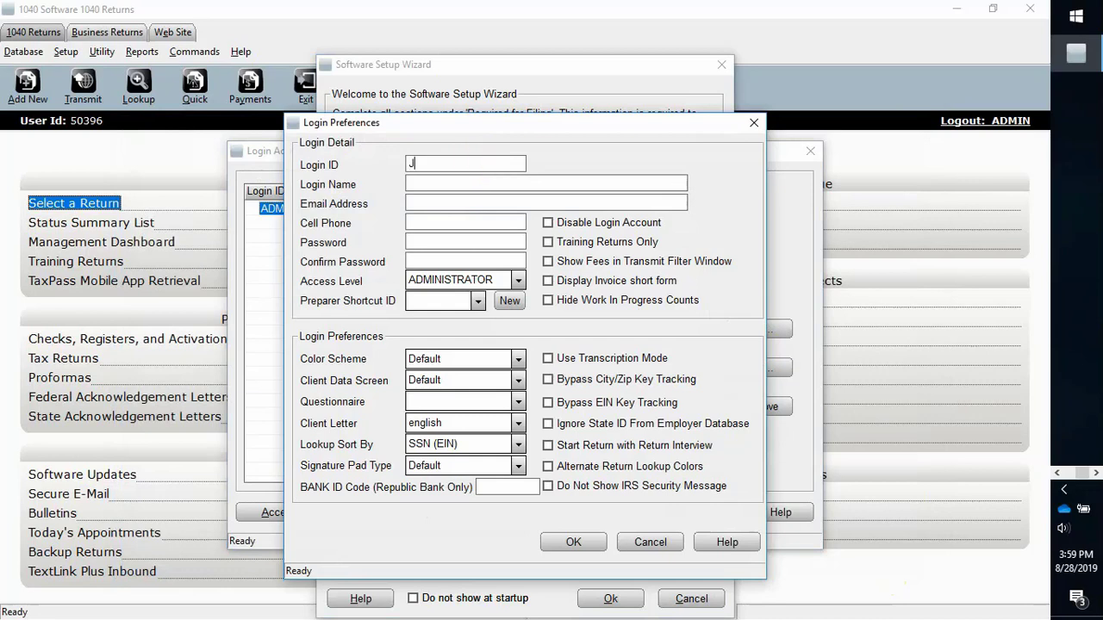
pyautogui.click(481, 183)
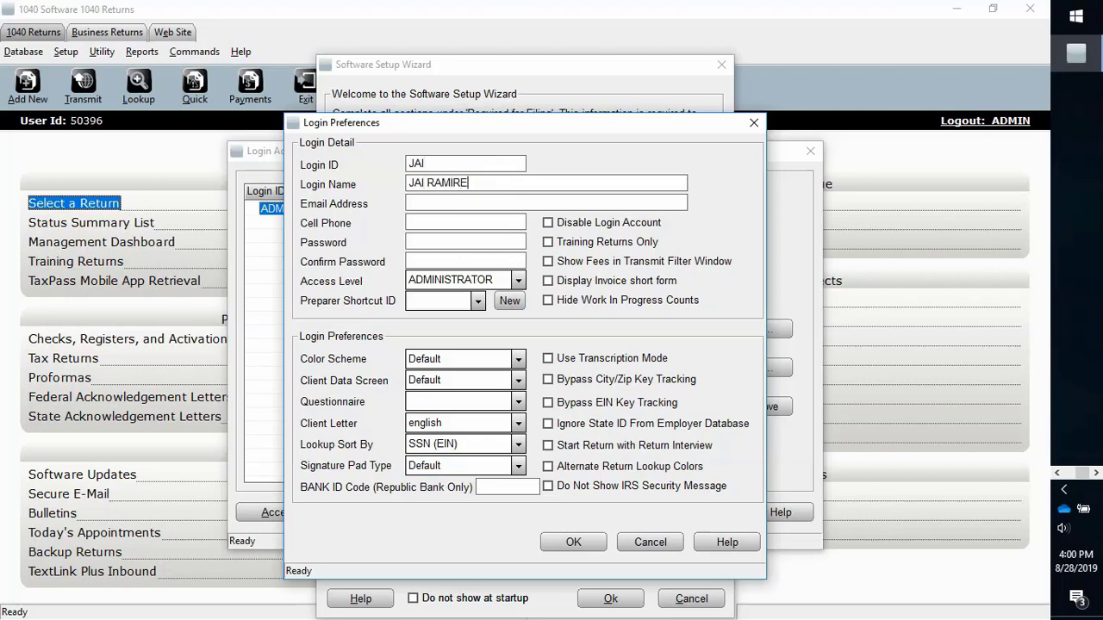
pyautogui.click(482, 201)
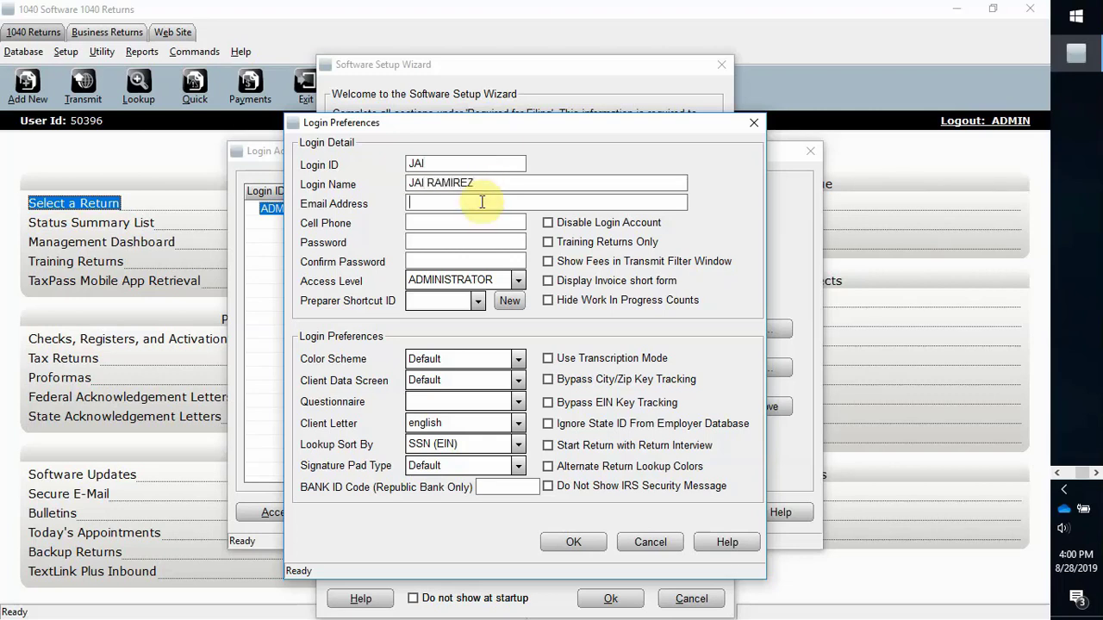
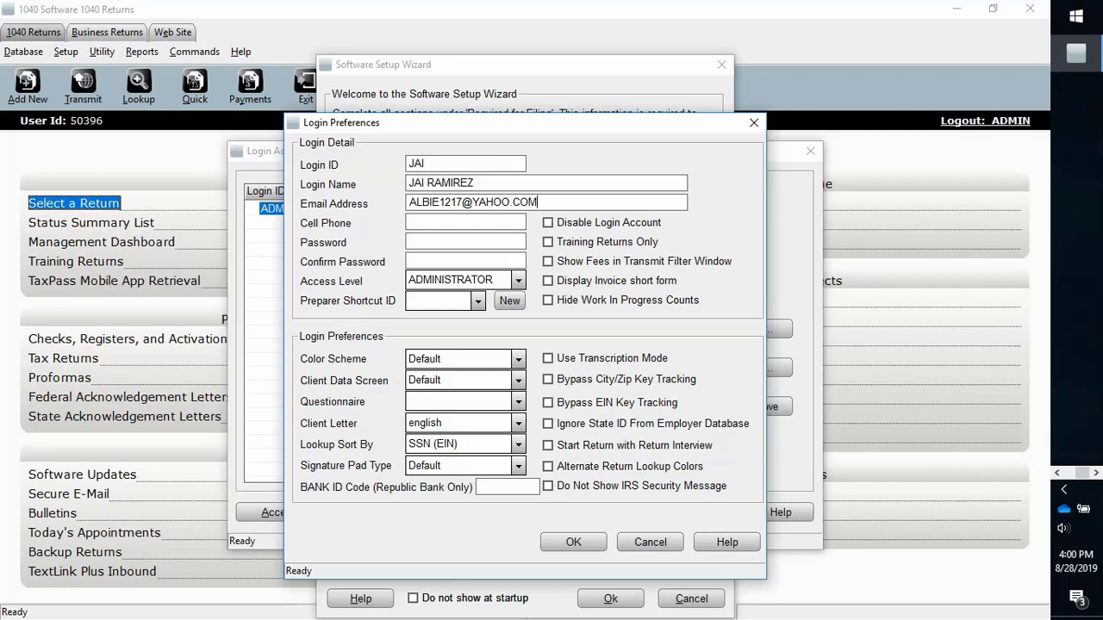
pyautogui.click(479, 217)
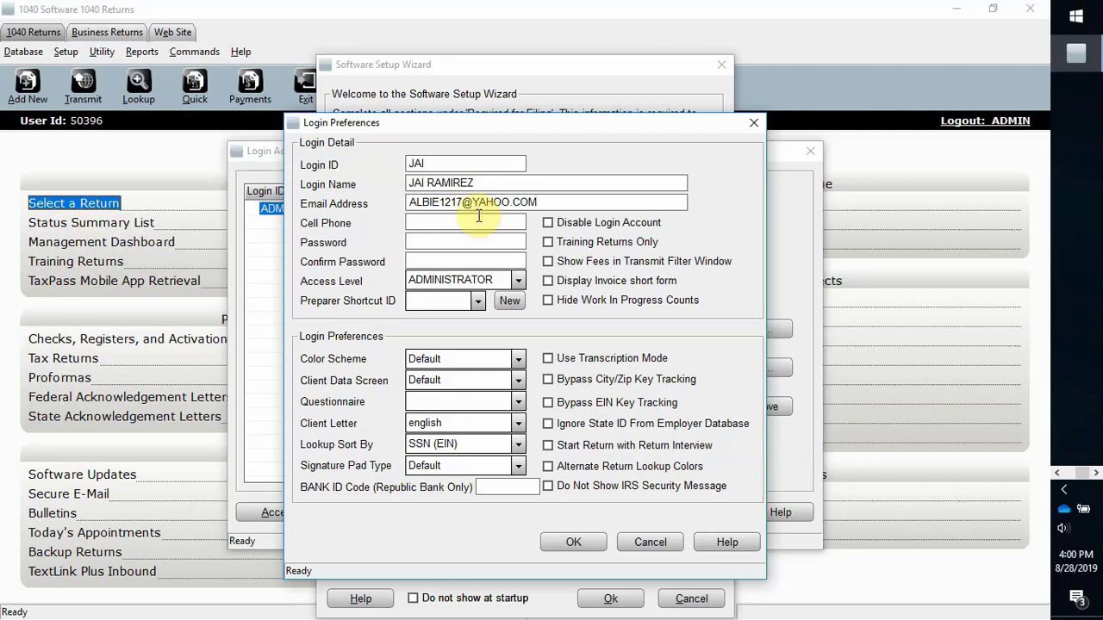
pyautogui.click(470, 242)
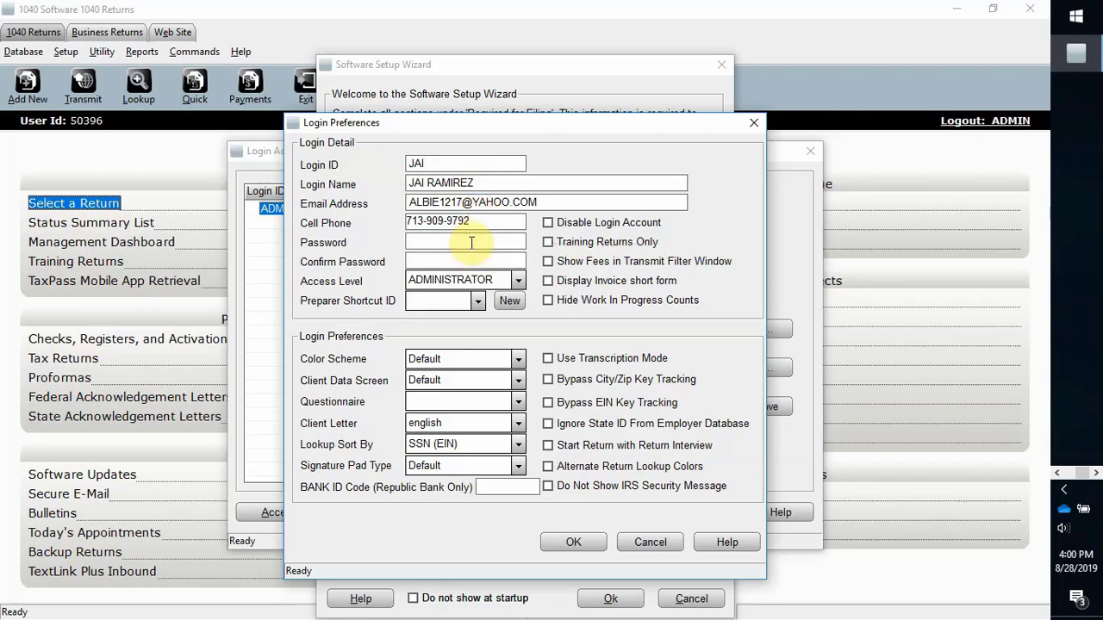
pyautogui.write('*****')
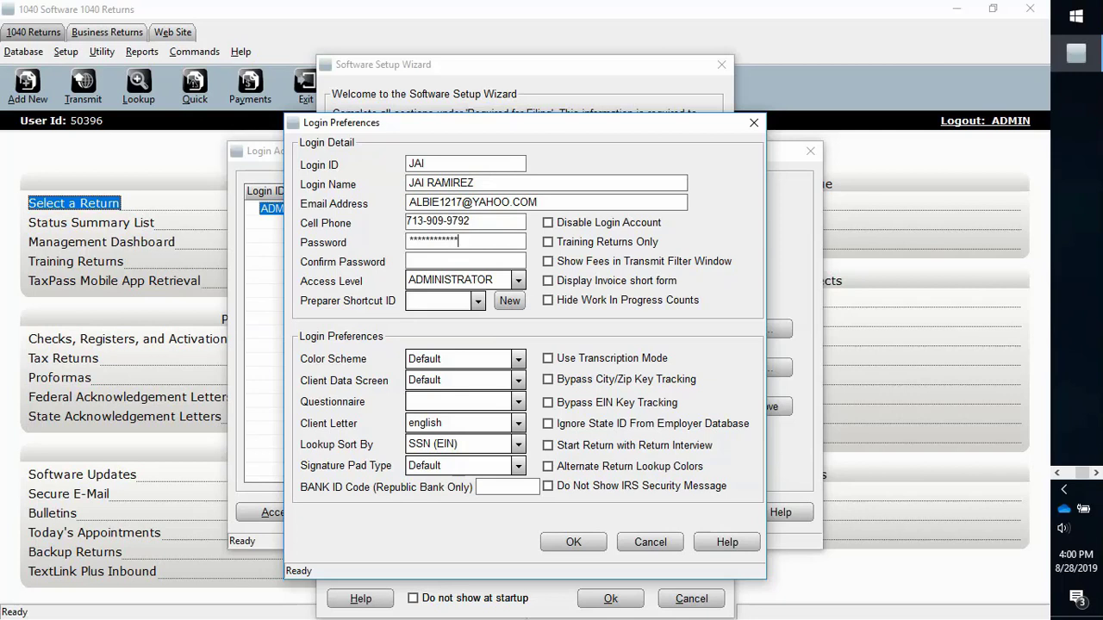
pyautogui.click(443, 262)
# Step: Give the new login DATAENTRY access and preparer shortcut ID 123, then save it
pyautogui.click(470, 284)
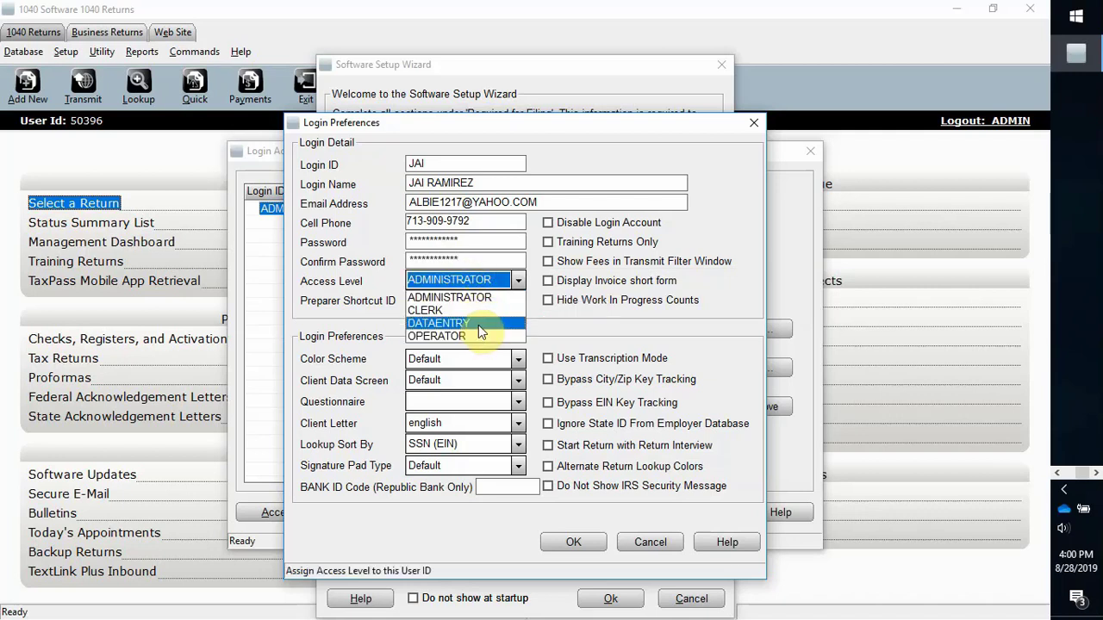
pyautogui.click(478, 325)
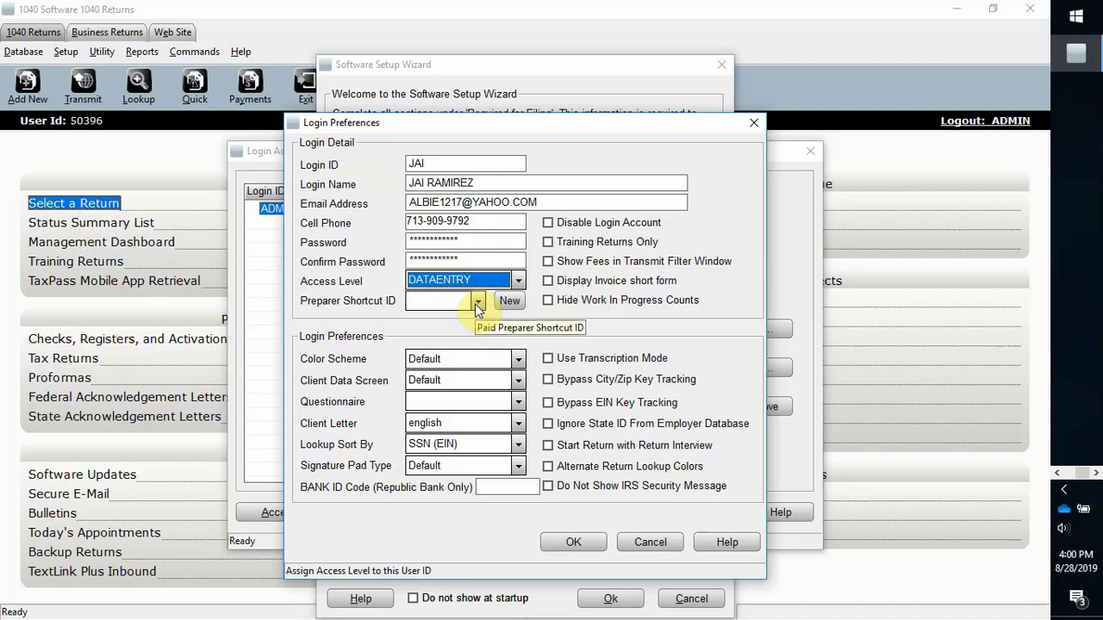
pyautogui.click(476, 302)
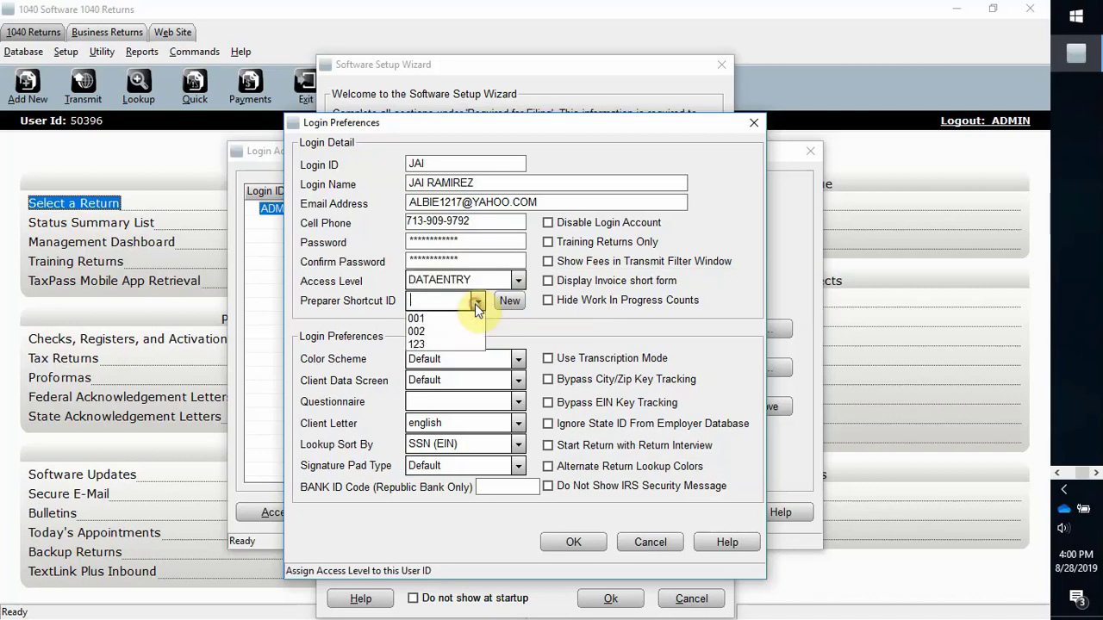
pyautogui.click(448, 344)
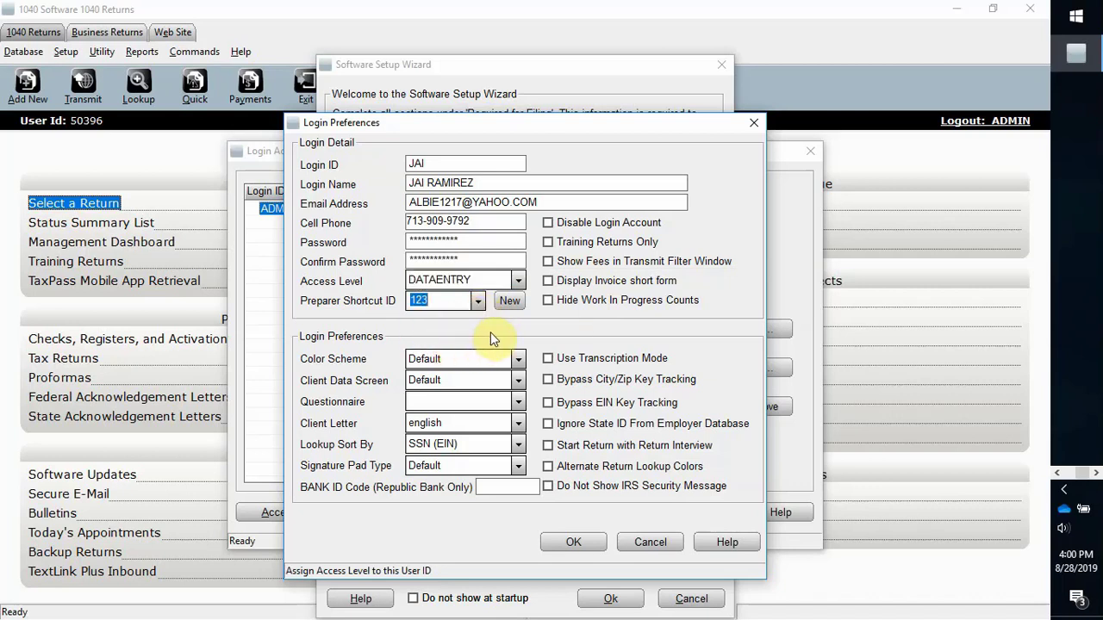
pyautogui.click(550, 341)
pyautogui.click(560, 542)
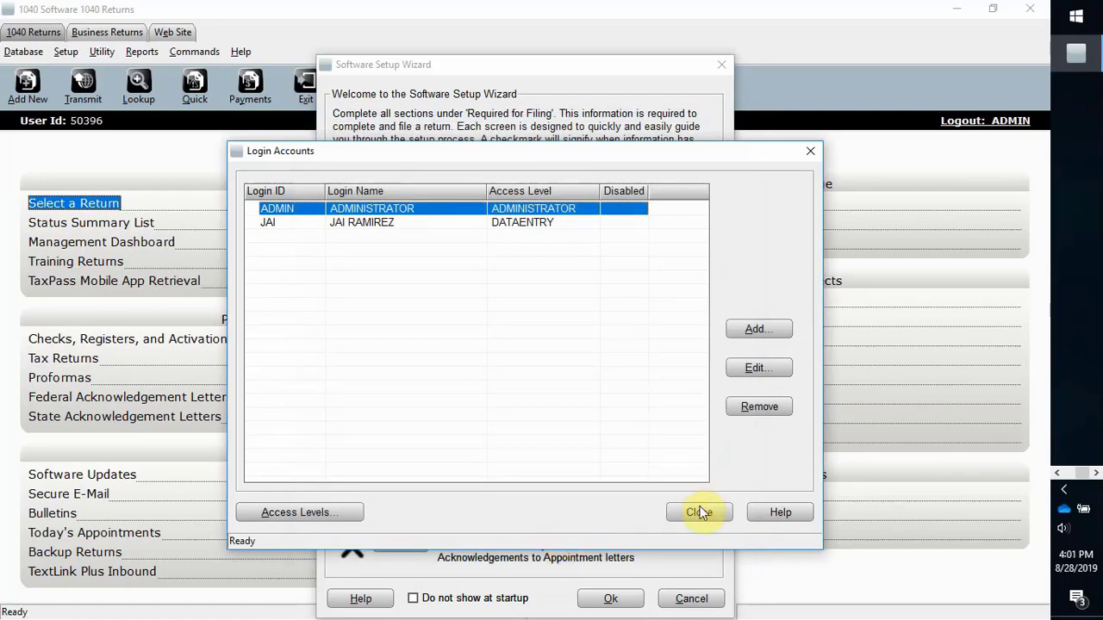
# Step: Accept the Audit Control and Program Defaults settings after closing Login Accounts
pyautogui.click(700, 513)
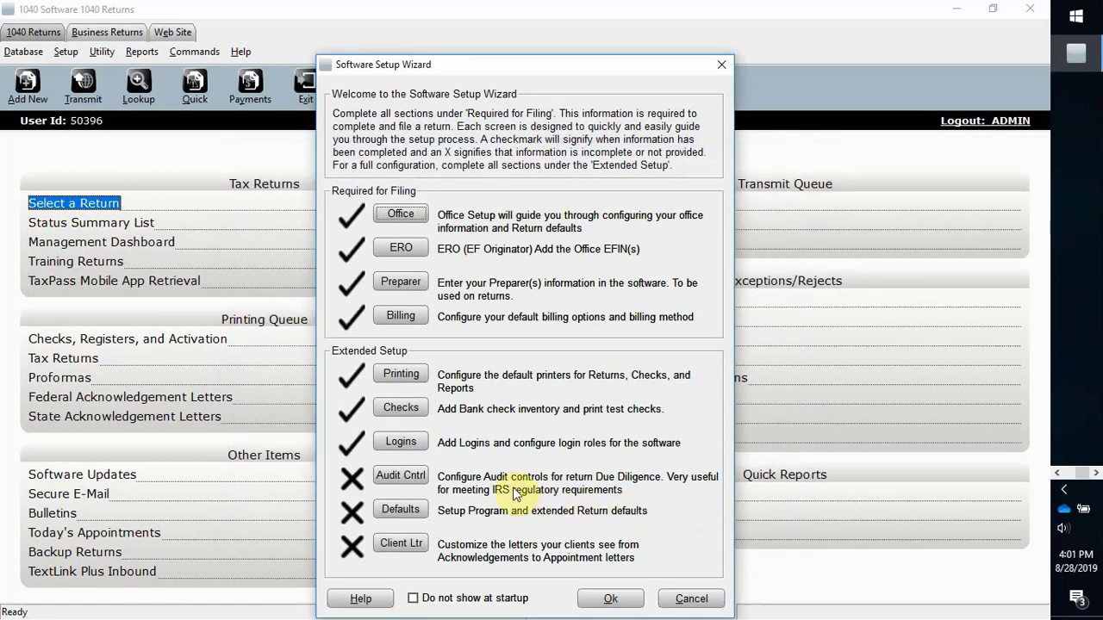
pyautogui.click(412, 478)
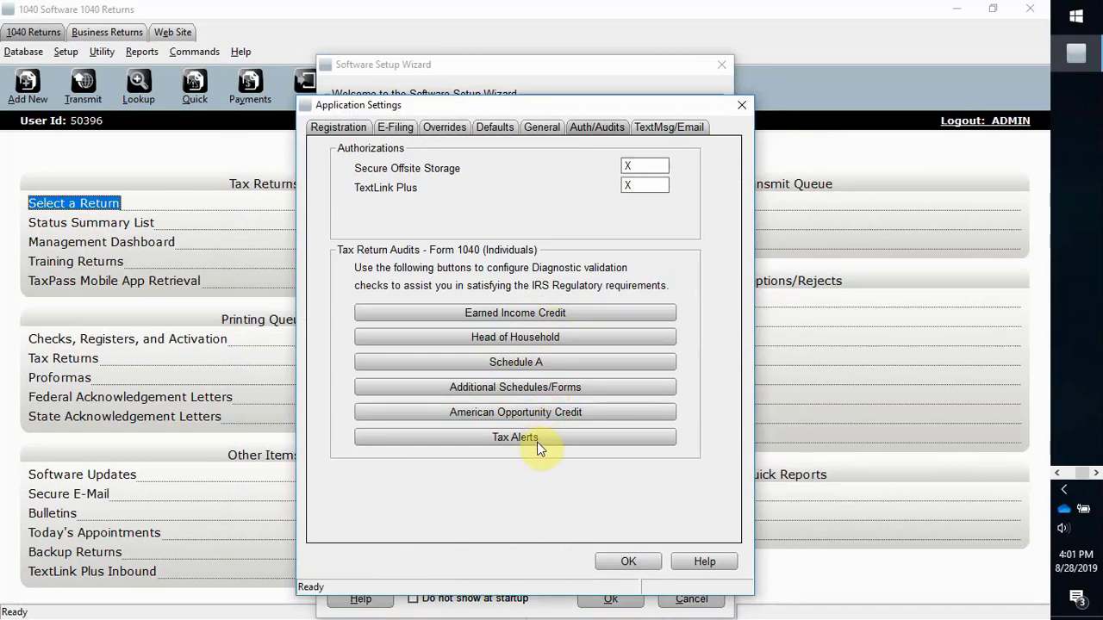
pyautogui.click(627, 564)
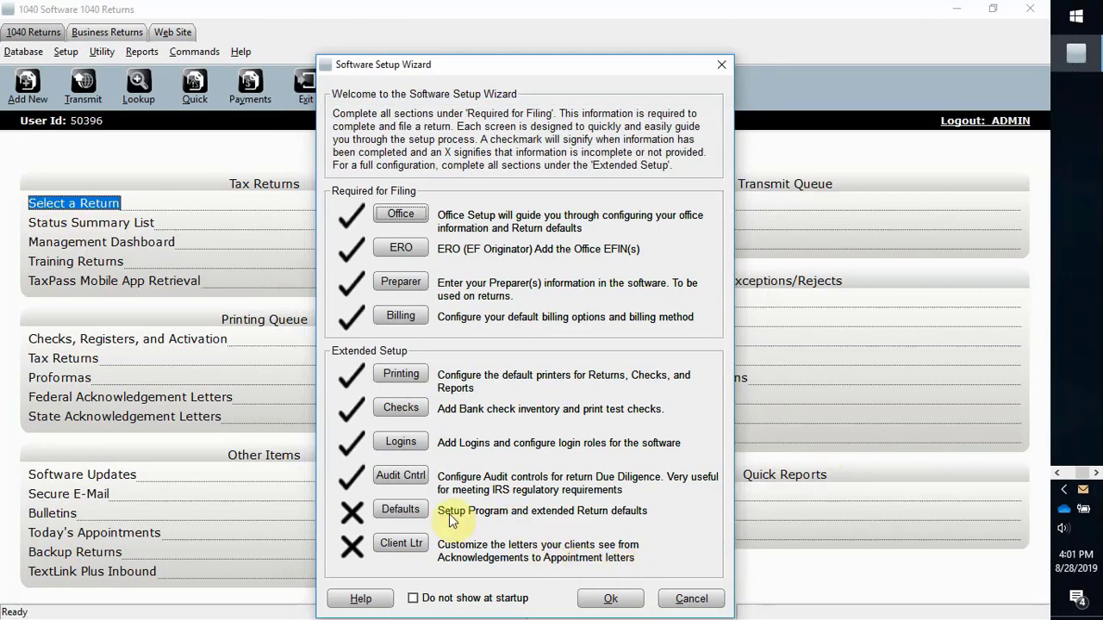
pyautogui.click(414, 513)
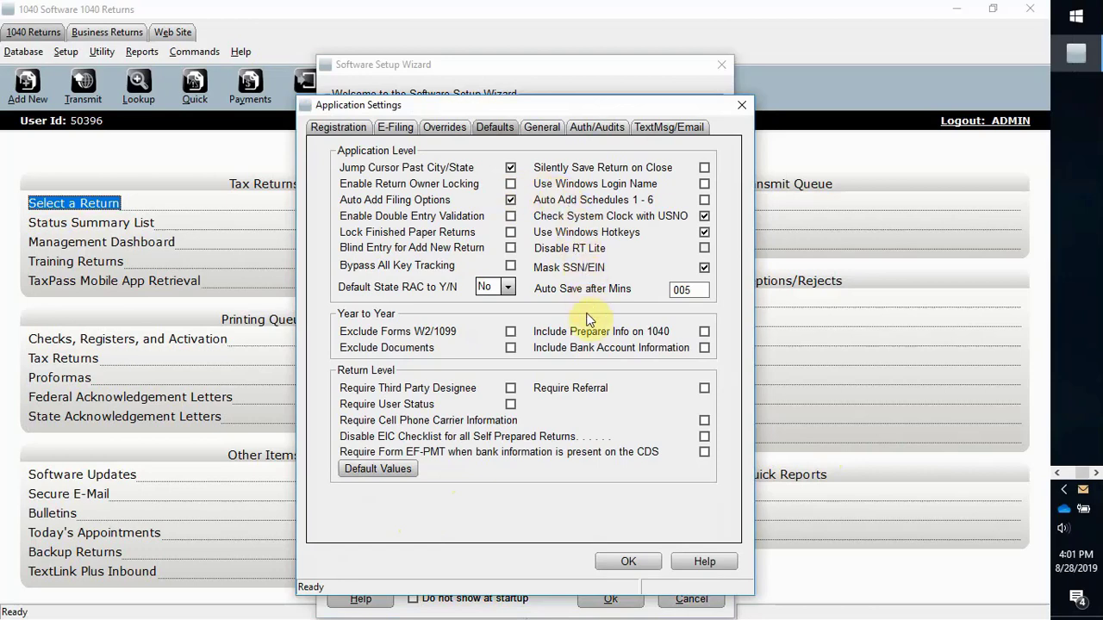
pyautogui.click(623, 561)
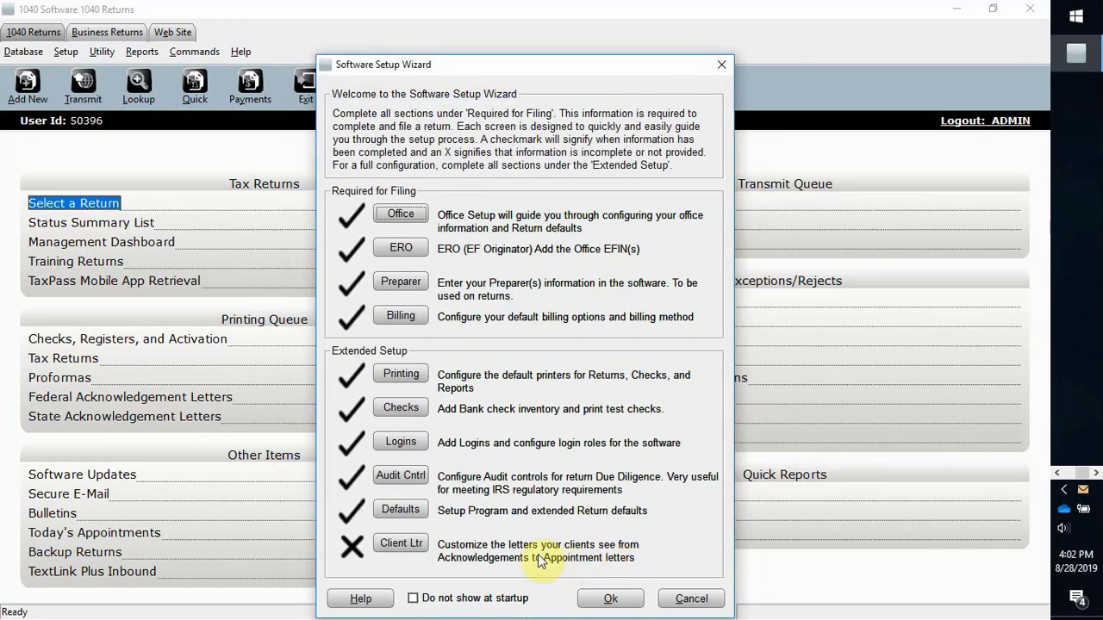
# Step: Review the Misc. client letter templates, close Client Letters, and enable 'Do not show at startup'
pyautogui.click(417, 546)
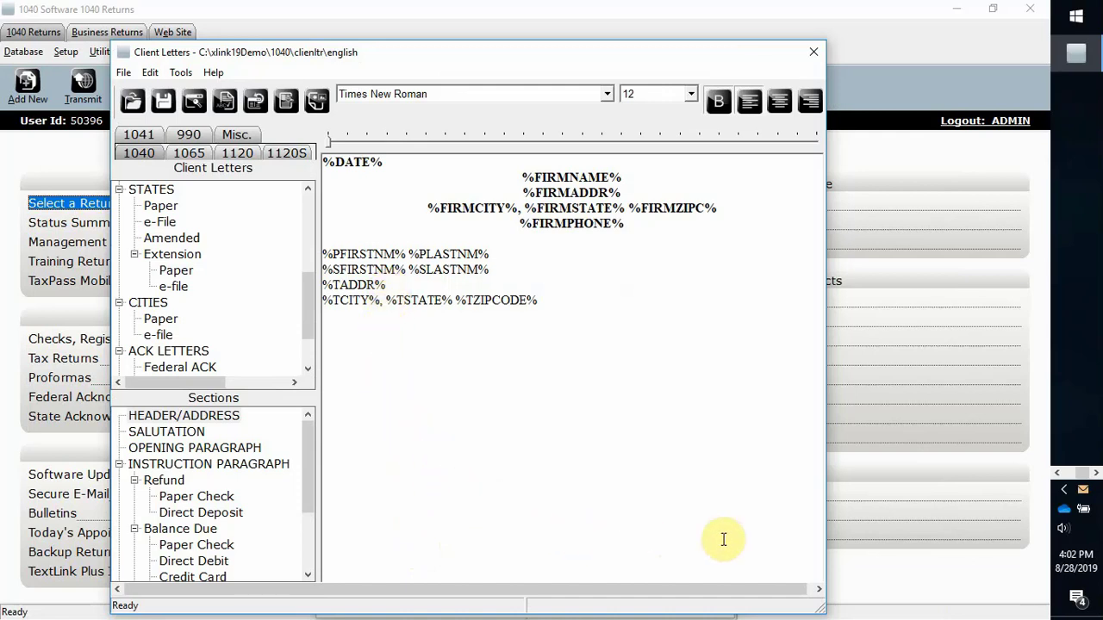
pyautogui.click(239, 135)
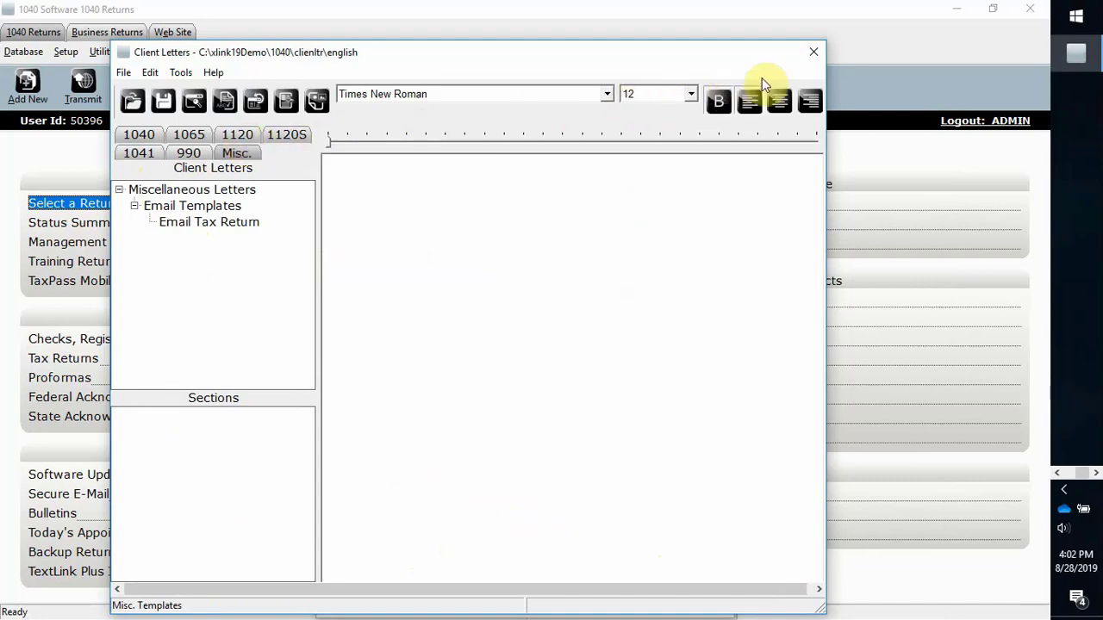
pyautogui.click(814, 55)
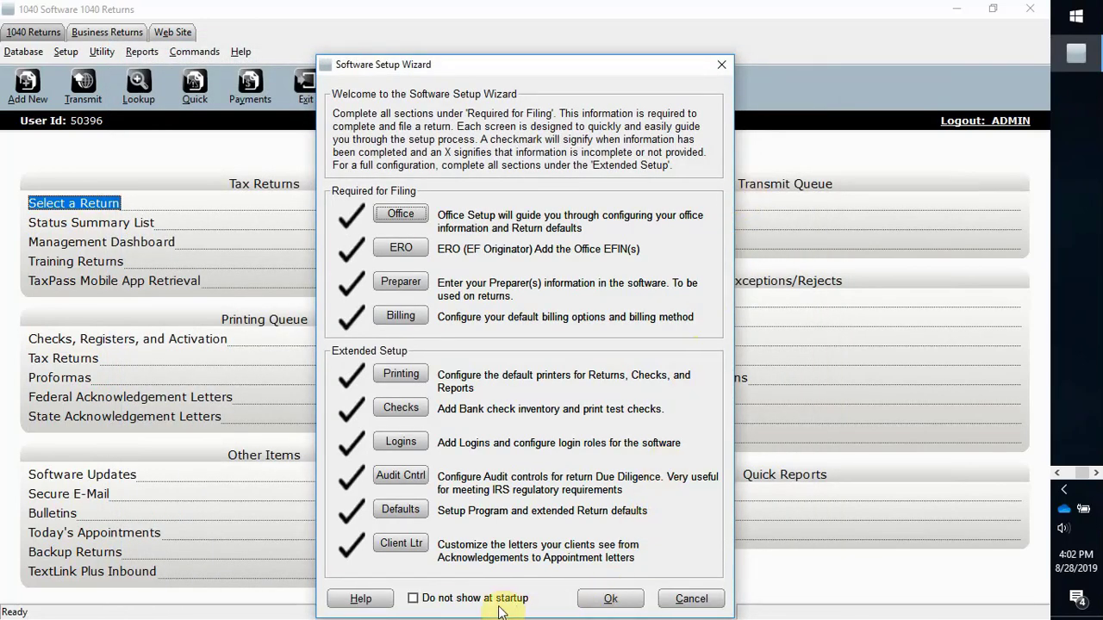
pyautogui.click(414, 599)
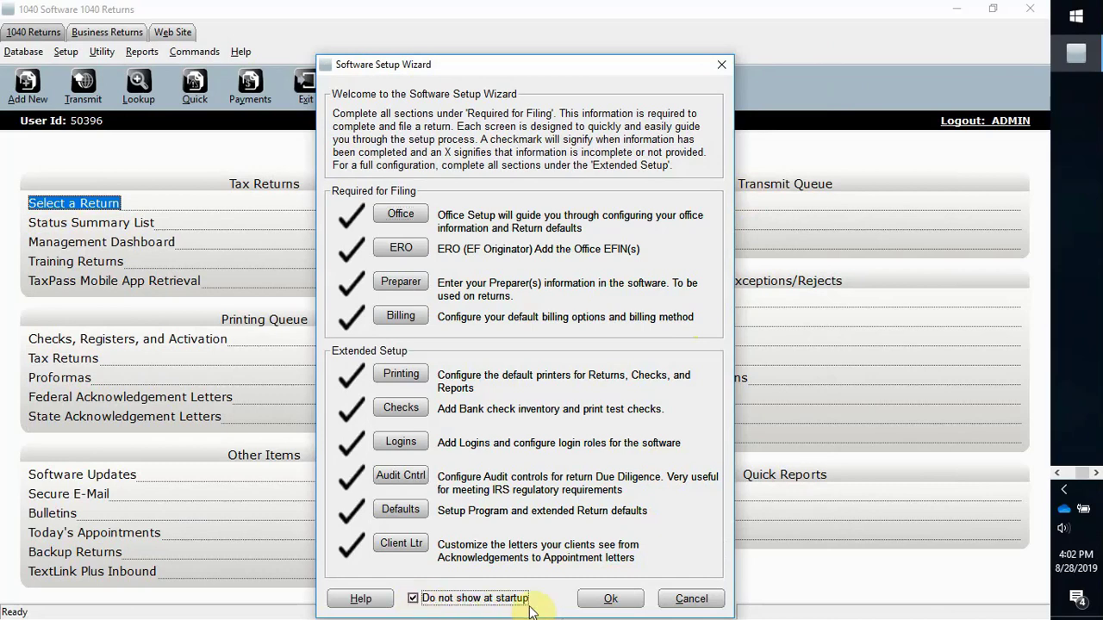